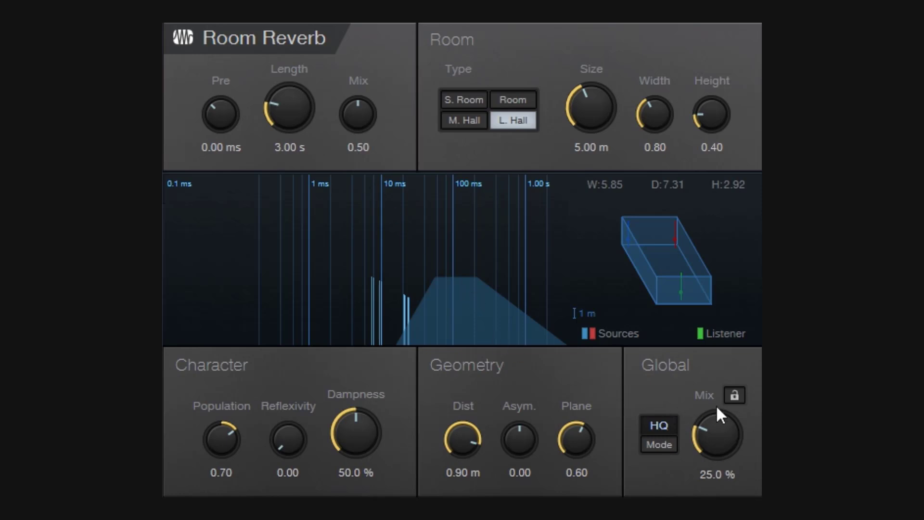
Audition the Global mix at 100 % and bring it back down to 39 %.
{"action": "left_click_drag", "start_coordinate": [727, 442], "coordinate": [712, 239]}
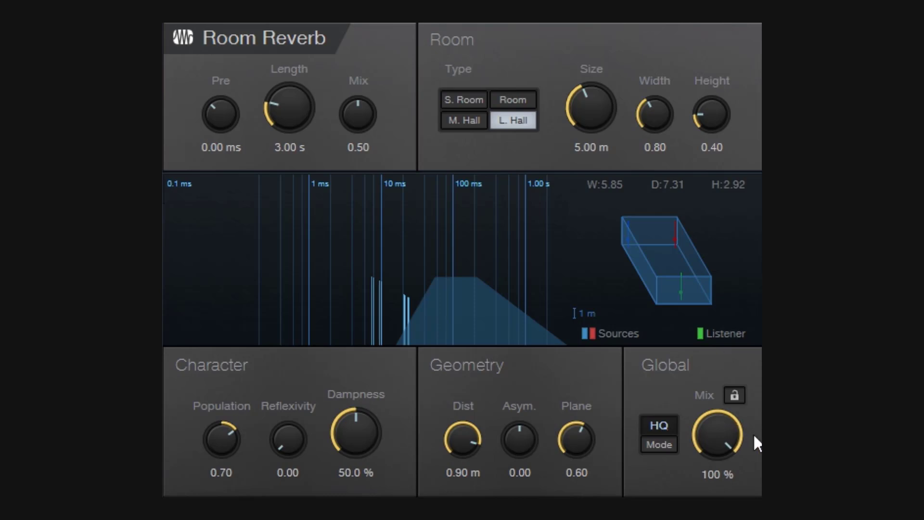
{"action": "left_click_drag", "start_coordinate": [730, 431], "coordinate": [730, 517]}
{"action": "left_click_drag", "start_coordinate": [731, 481], "coordinate": [713, 352]}
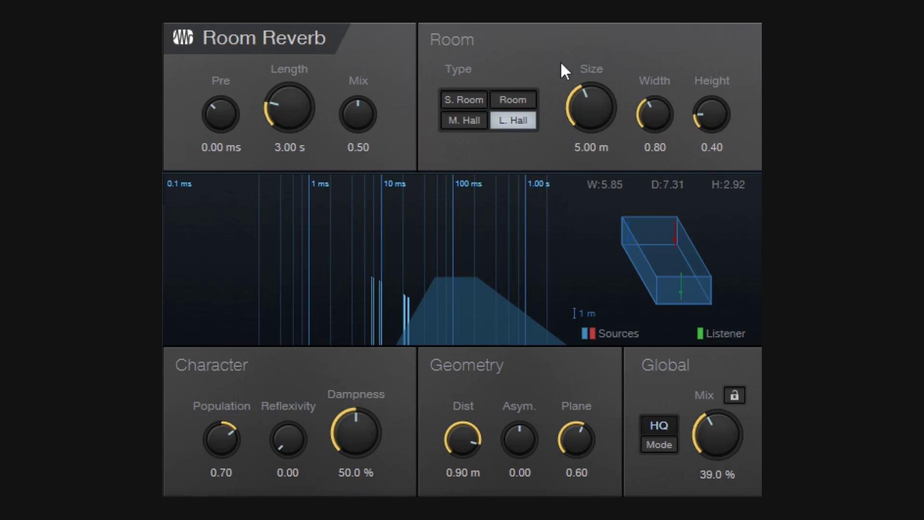
Switch the room type through S. Room, Room and M. Hall, returning to L. Hall.
{"action": "left_click", "coordinate": [469, 99]}
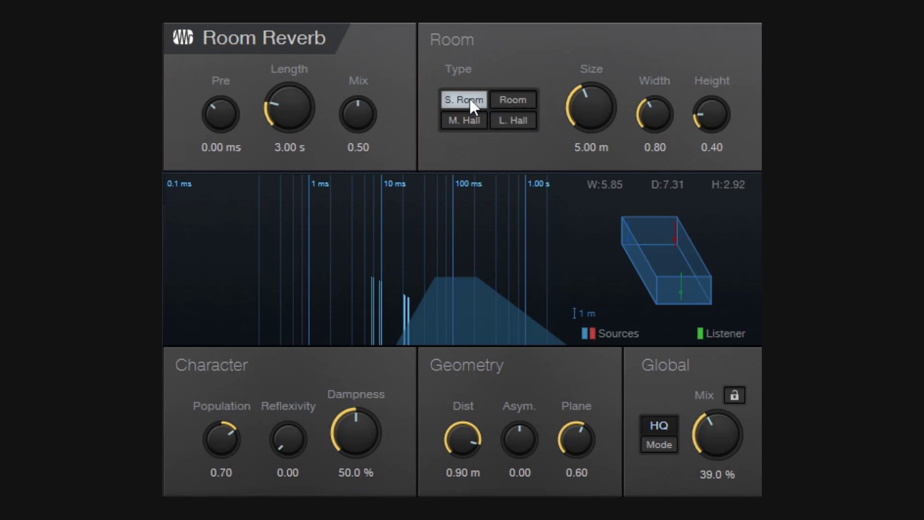
{"action": "left_click", "coordinate": [522, 96]}
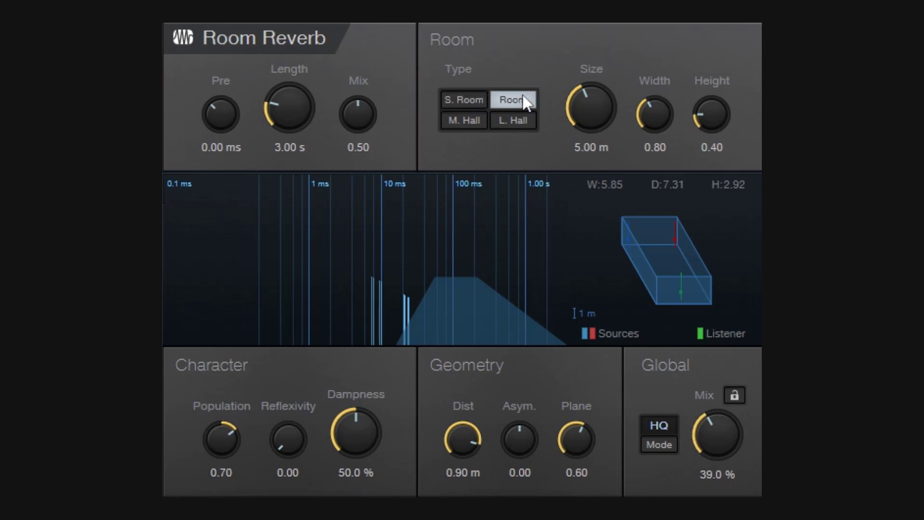
{"action": "left_click", "coordinate": [471, 120]}
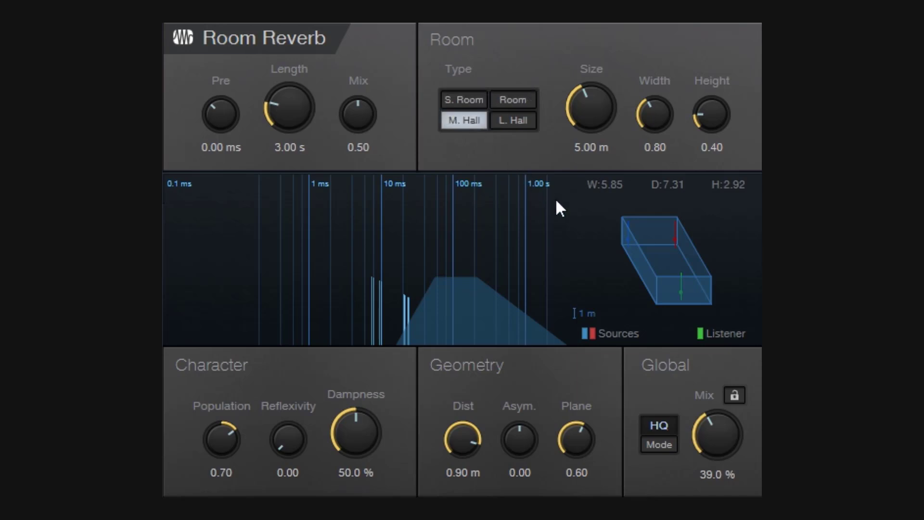
{"action": "left_click", "coordinate": [520, 122]}
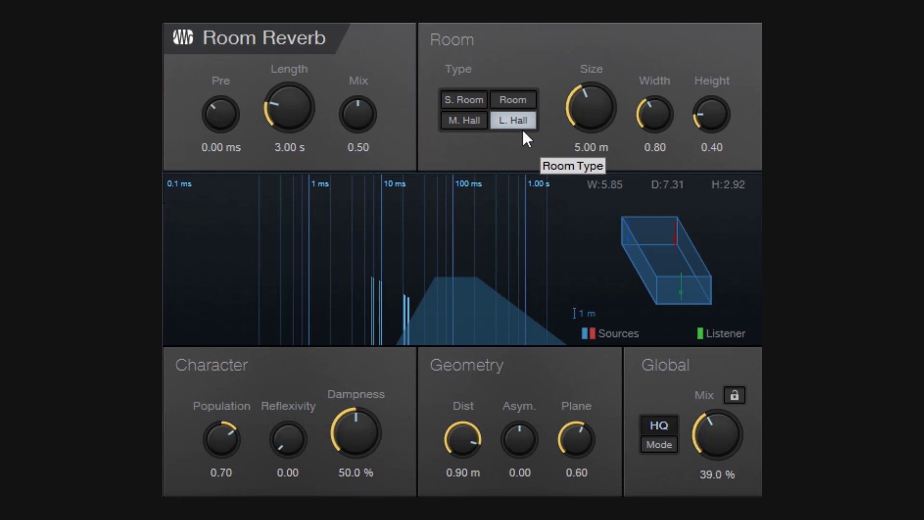
Raise the Global mix to 100 % and compare all four room types, leaving L. Hall selected.
{"action": "left_click_drag", "start_coordinate": [698, 418], "coordinate": [730, 211]}
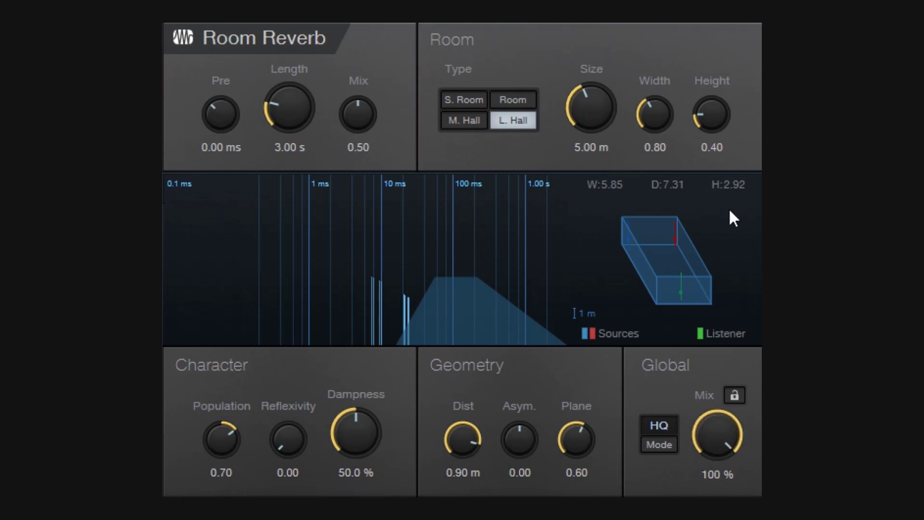
{"action": "left_click", "coordinate": [469, 101]}
{"action": "left_click", "coordinate": [513, 100]}
{"action": "left_click", "coordinate": [461, 121]}
{"action": "left_click", "coordinate": [511, 116]}
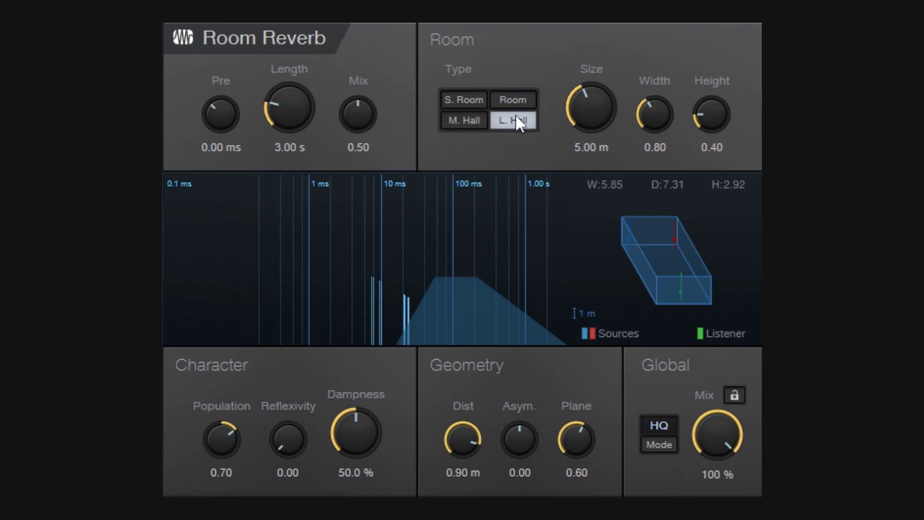
{"action": "left_click", "coordinate": [470, 95]}
Try the room size at 50.00 m, 30.23 m and 1.00 m, finishing at 3.71 m.
{"action": "left_click_drag", "start_coordinate": [591, 116], "coordinate": [611, 25]}
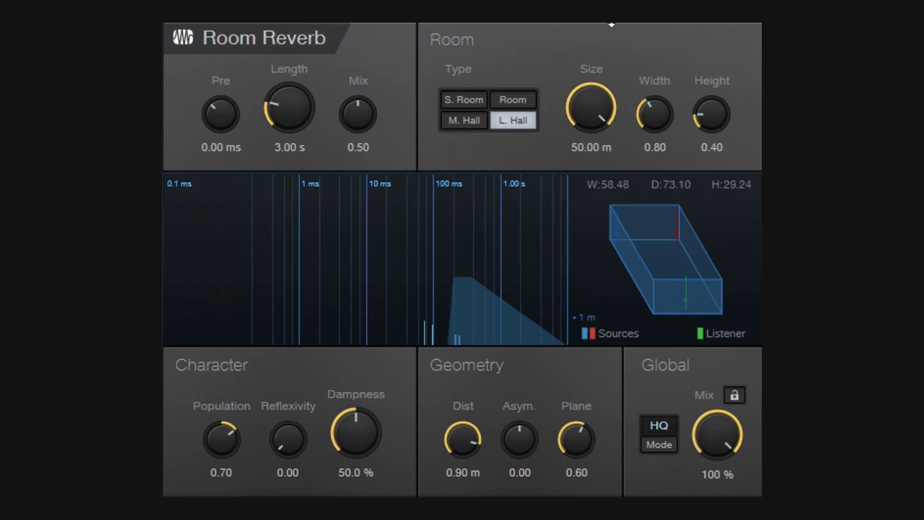
{"action": "left_click_drag", "start_coordinate": [602, 2], "coordinate": [602, 47]}
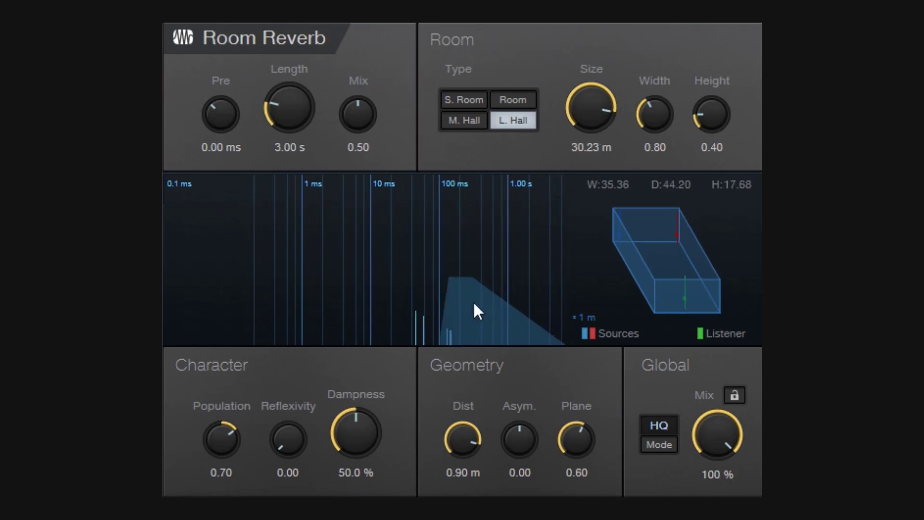
{"action": "left_click_drag", "start_coordinate": [595, 100], "coordinate": [600, 292]}
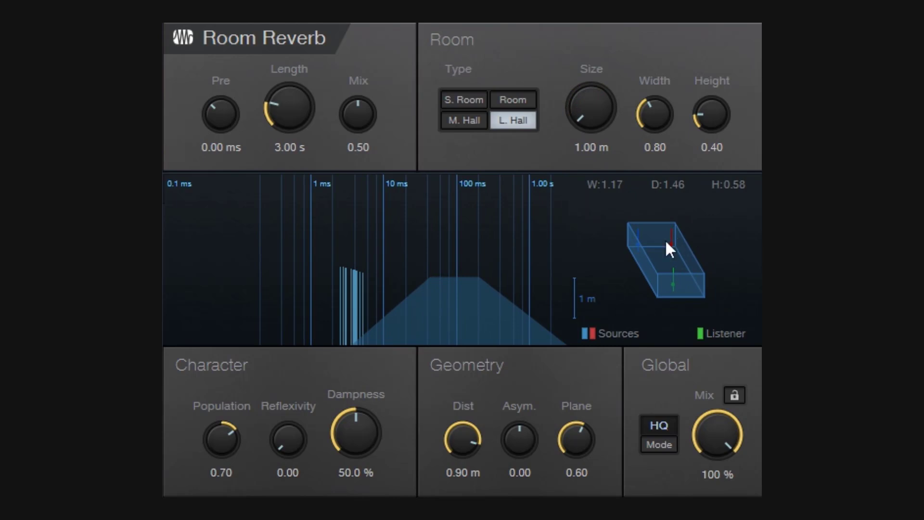
{"action": "mouse_move", "coordinate": [593, 136]}
{"action": "left_mouse_down"}
{"action": "mouse_move", "coordinate": [588, 0]}
{"action": "mouse_move", "coordinate": [605, 138]}
{"action": "left_mouse_up"}
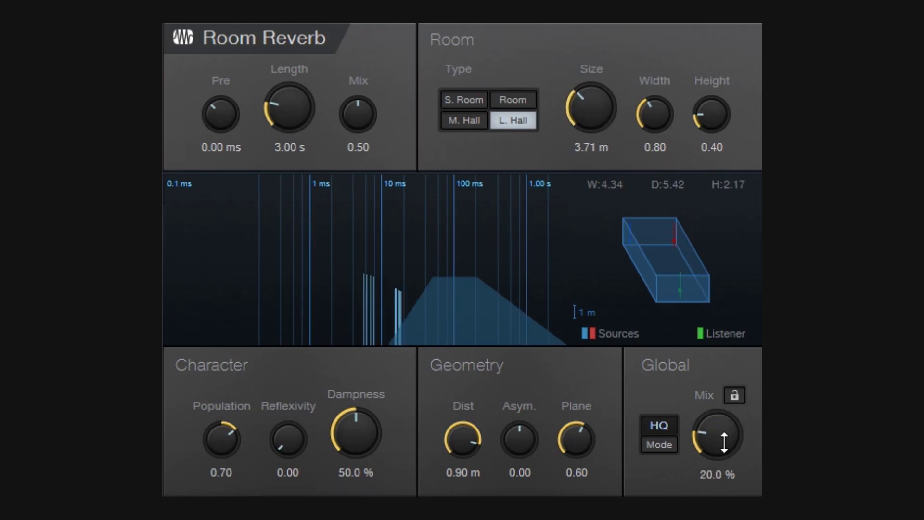
Set the Global mix to 50.5 % and shape the room to size 3.36 m, width 0.64 and height 0.60.
{"action": "left_click_drag", "start_coordinate": [723, 437], "coordinate": [723, 382]}
{"action": "left_click_drag", "start_coordinate": [599, 112], "coordinate": [678, 190]}
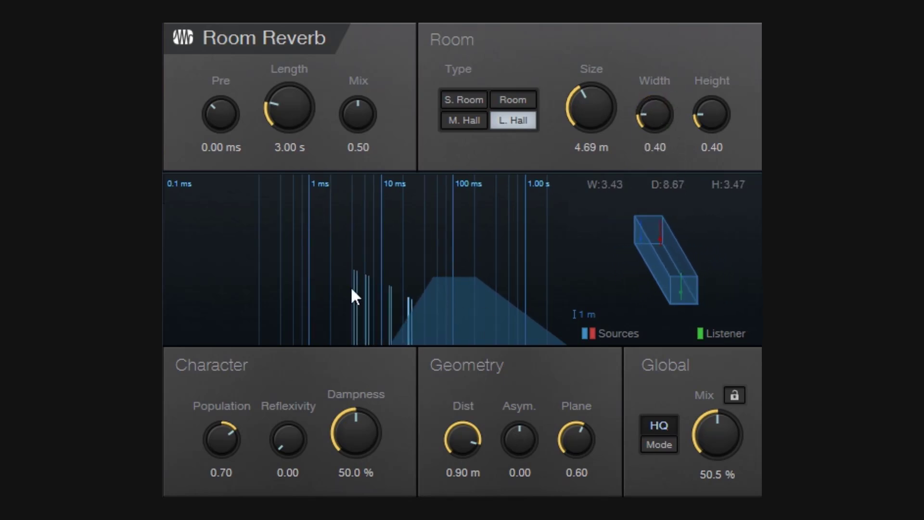
{"action": "left_click_drag", "start_coordinate": [662, 115], "coordinate": [660, 62]}
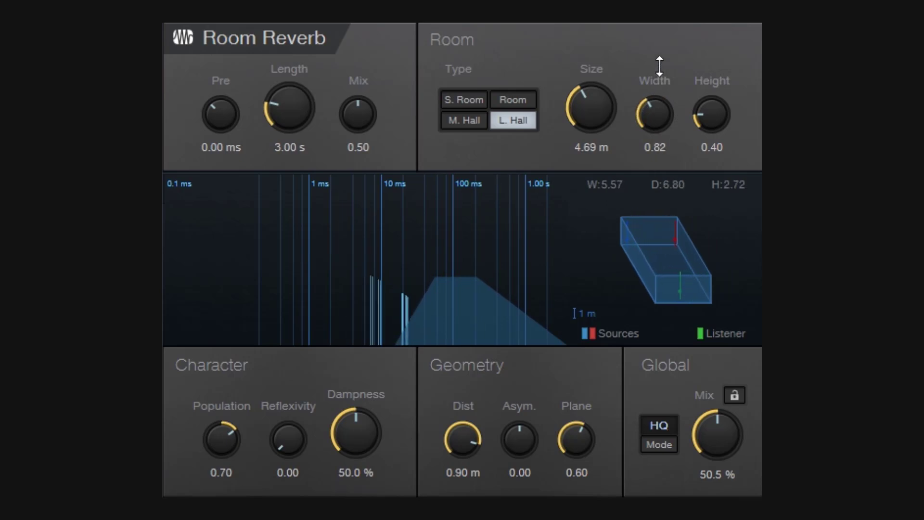
{"action": "left_click_drag", "start_coordinate": [718, 114], "coordinate": [707, 89]}
{"action": "left_click_drag", "start_coordinate": [606, 102], "coordinate": [643, 87]}
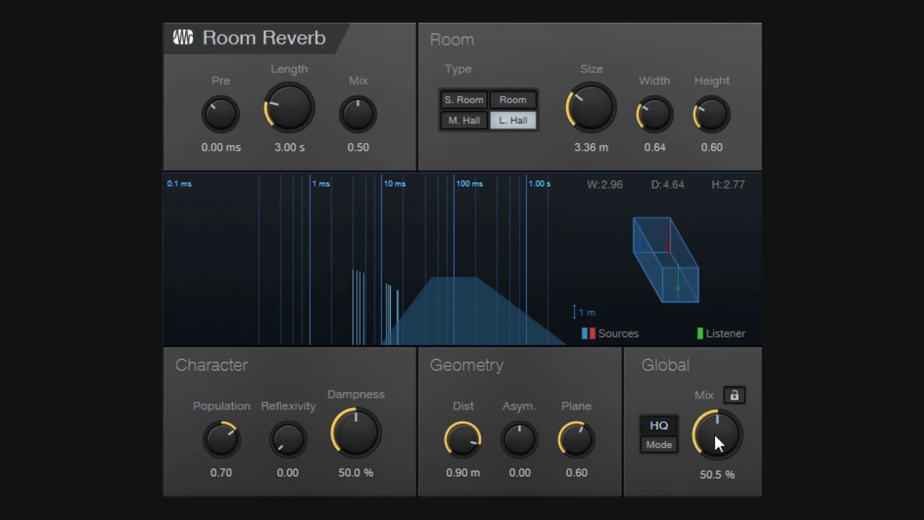
Raise the Global mix to 100 % and compare room sizes of 17.73 m and 1.76 m.
{"action": "left_click_drag", "start_coordinate": [718, 438], "coordinate": [732, 319]}
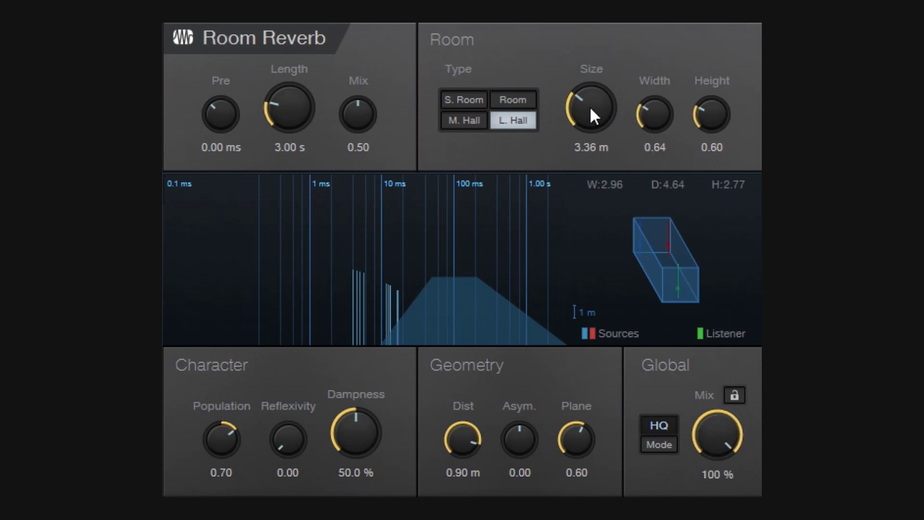
{"action": "left_click_drag", "start_coordinate": [589, 108], "coordinate": [603, 44]}
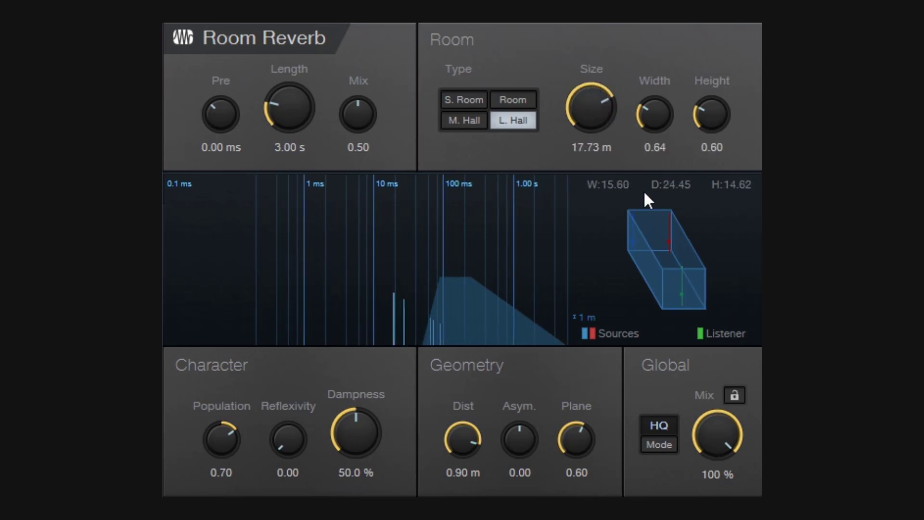
{"action": "left_click_drag", "start_coordinate": [589, 117], "coordinate": [601, 245]}
Set the room width to 4.00, the height to 3.95 and the size to 3.43 m.
{"action": "left_click_drag", "start_coordinate": [655, 116], "coordinate": [657, 3]}
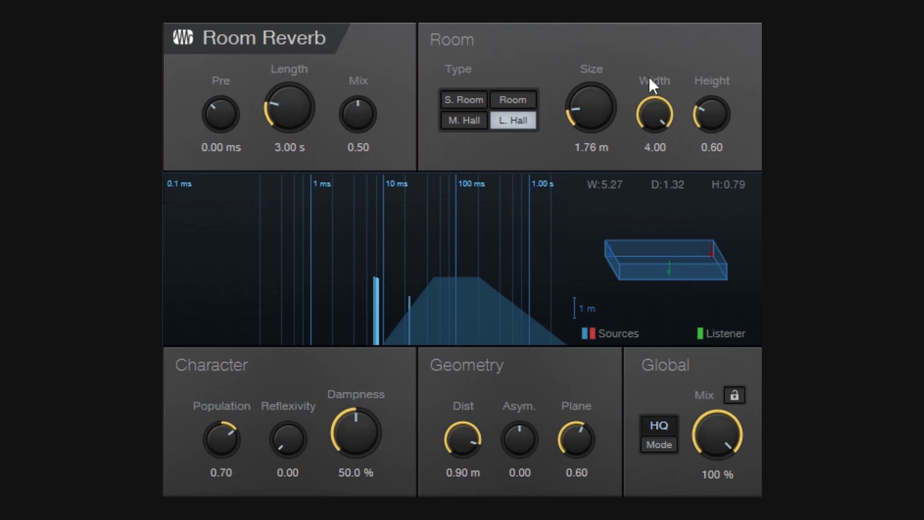
{"action": "mouse_move", "coordinate": [651, 115]}
{"action": "left_mouse_down"}
{"action": "mouse_move", "coordinate": [664, 311]}
{"action": "mouse_move", "coordinate": [662, 111]}
{"action": "left_mouse_up"}
{"action": "left_click_drag", "start_coordinate": [712, 138], "coordinate": [712, 36]}
{"action": "left_click_drag", "start_coordinate": [611, 101], "coordinate": [609, 70]}
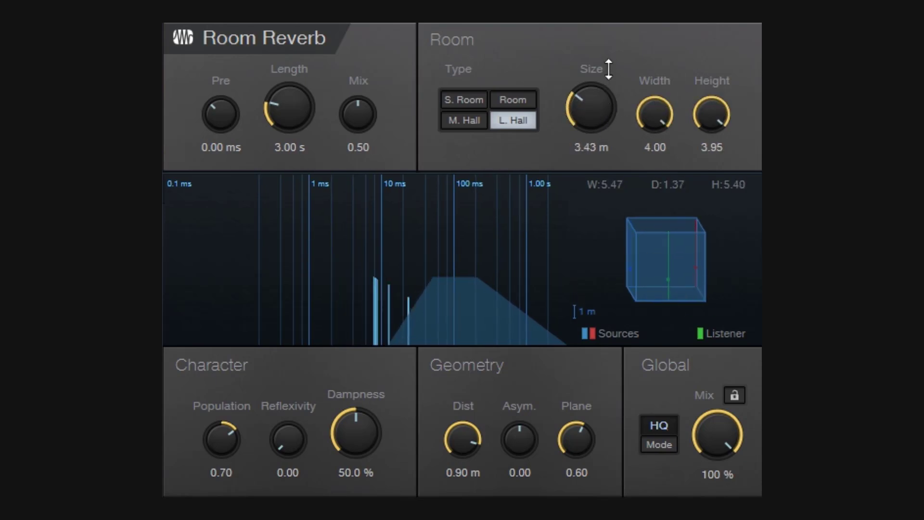
Reduce the Global mix to 35 % and reshape the room to size 4.25 m, width 0.77 and height 0.84.
{"action": "left_click_drag", "start_coordinate": [648, 121], "coordinate": [660, 149]}
{"action": "left_click_drag", "start_coordinate": [712, 116], "coordinate": [712, 221]}
{"action": "left_click_drag", "start_coordinate": [723, 430], "coordinate": [723, 463]}
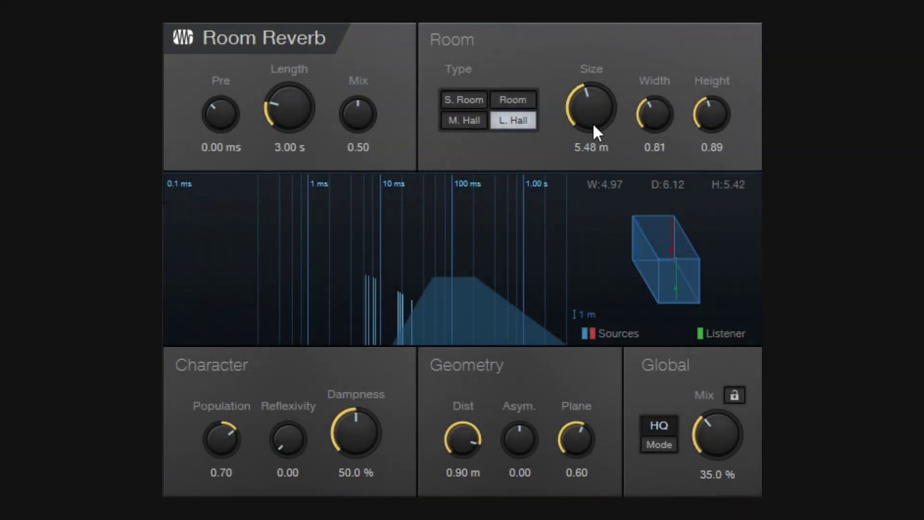
{"action": "mouse_move", "coordinate": [585, 121]}
{"action": "left_mouse_down"}
{"action": "mouse_move", "coordinate": [585, 137]}
{"action": "mouse_move", "coordinate": [600, 111]}
{"action": "left_mouse_up"}
{"action": "left_click_drag", "start_coordinate": [655, 118], "coordinate": [656, 121]}
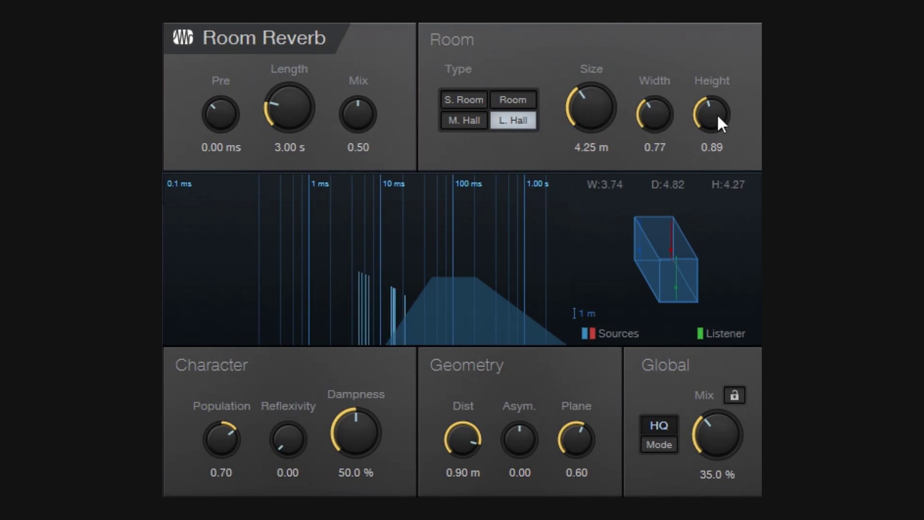
{"action": "left_click_drag", "start_coordinate": [718, 114], "coordinate": [721, 127]}
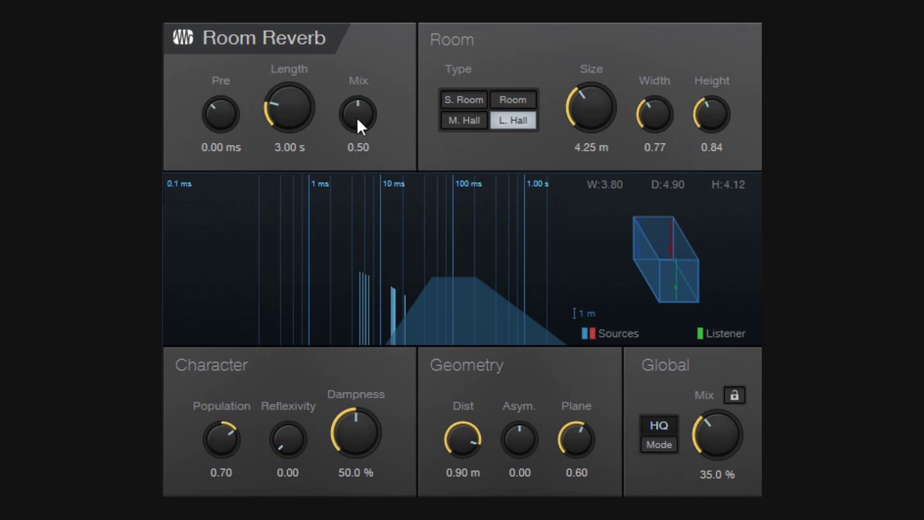
Set the Global mix to 68.5 % and try the early/late reverb balance at 0.00, 1.00 and 0.32, ending at 0.83.
{"action": "left_click_drag", "start_coordinate": [725, 440], "coordinate": [727, 373]}
{"action": "left_click_drag", "start_coordinate": [359, 115], "coordinate": [356, 271]}
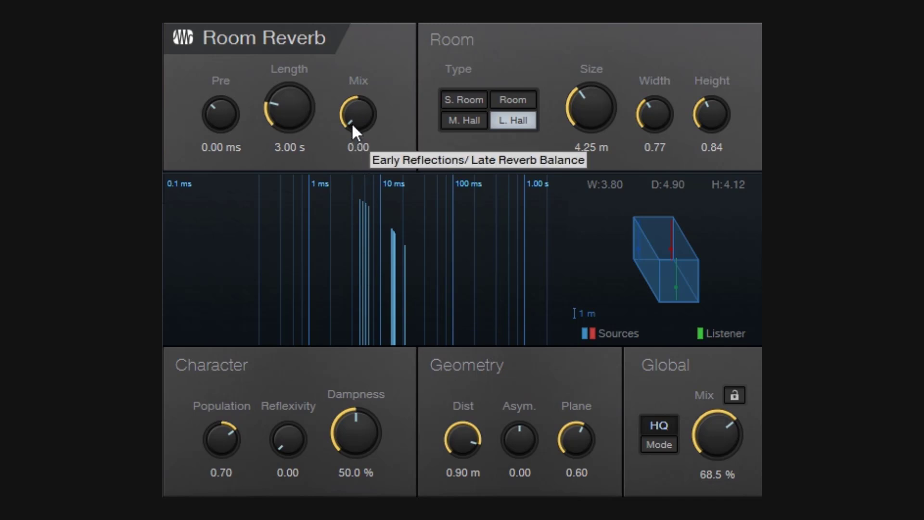
{"action": "left_click_drag", "start_coordinate": [352, 123], "coordinate": [353, 53]}
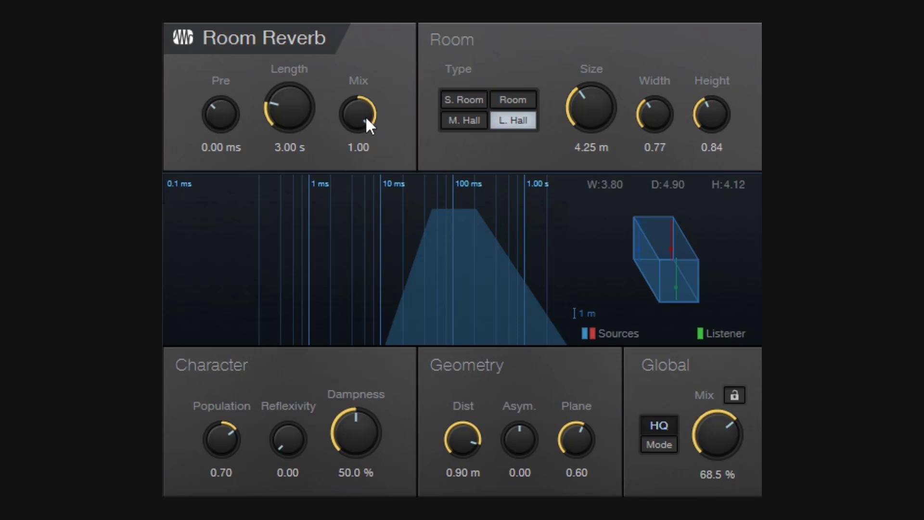
{"action": "left_click_drag", "start_coordinate": [360, 118], "coordinate": [384, 277]}
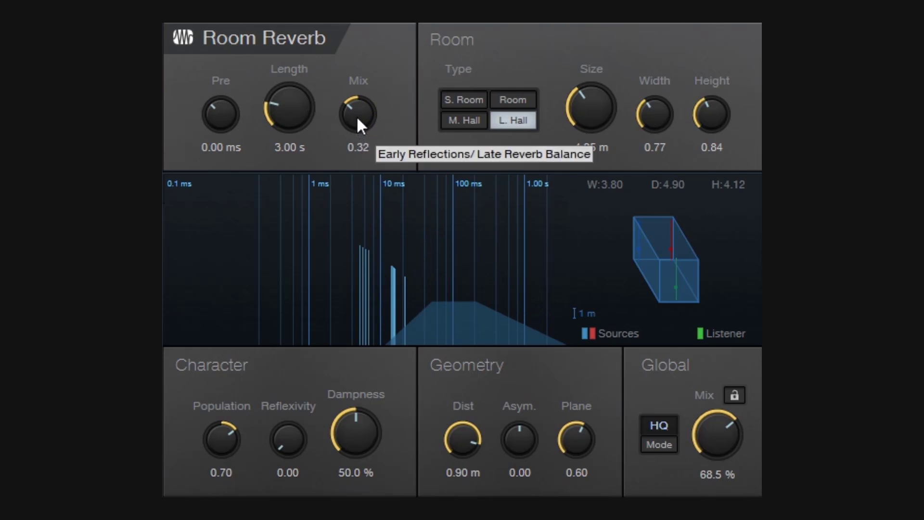
{"action": "left_click_drag", "start_coordinate": [357, 120], "coordinate": [354, 23]}
Try the reverb length at -300.0 ms, 22.20 s and 50.00 s, finishing at 5.90 s.
{"action": "left_click_drag", "start_coordinate": [290, 109], "coordinate": [340, 176]}
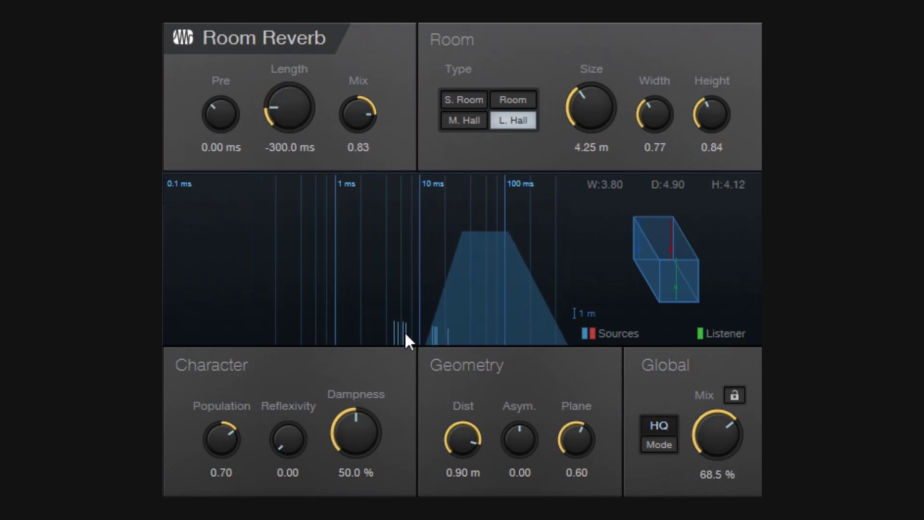
{"action": "left_click_drag", "start_coordinate": [291, 107], "coordinate": [304, 51]}
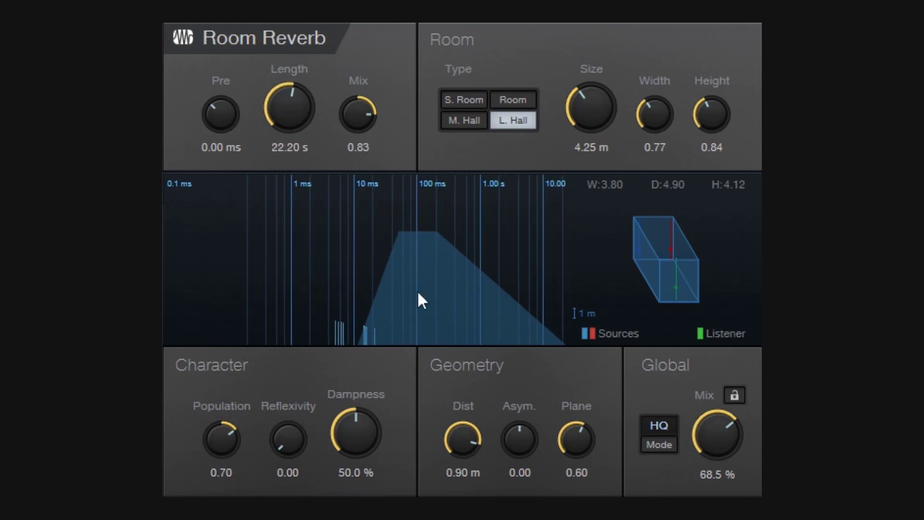
{"action": "left_click_drag", "start_coordinate": [295, 121], "coordinate": [291, 83]}
{"action": "left_click_drag", "start_coordinate": [304, 114], "coordinate": [279, 34]}
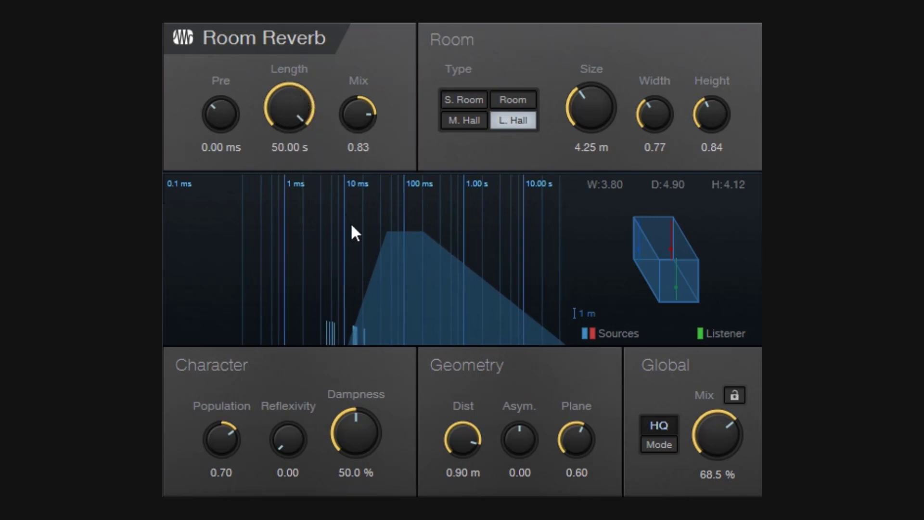
{"action": "left_click_drag", "start_coordinate": [289, 113], "coordinate": [324, 283]}
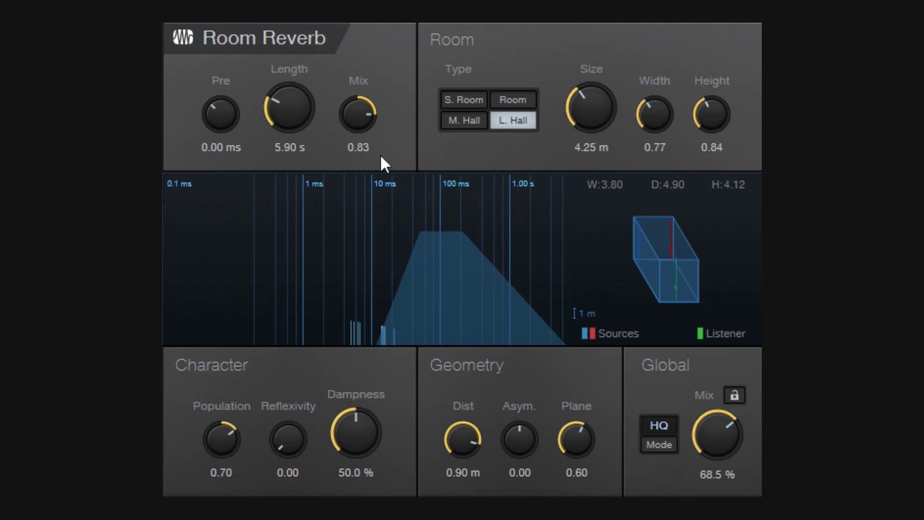
Reset the early/late reverb balance to 0.50 and lower the reverb length to -10.00 s.
{"action": "double_click", "coordinate": [362, 120]}
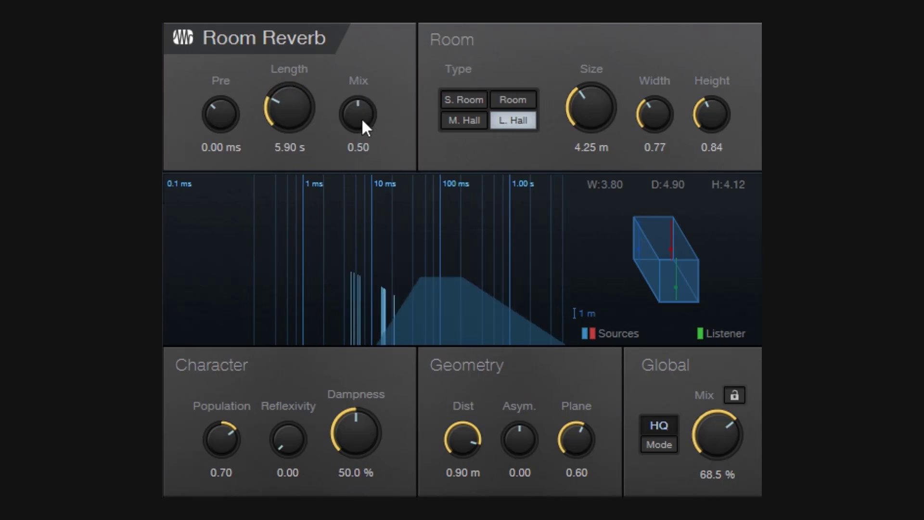
{"action": "double_click", "coordinate": [293, 123]}
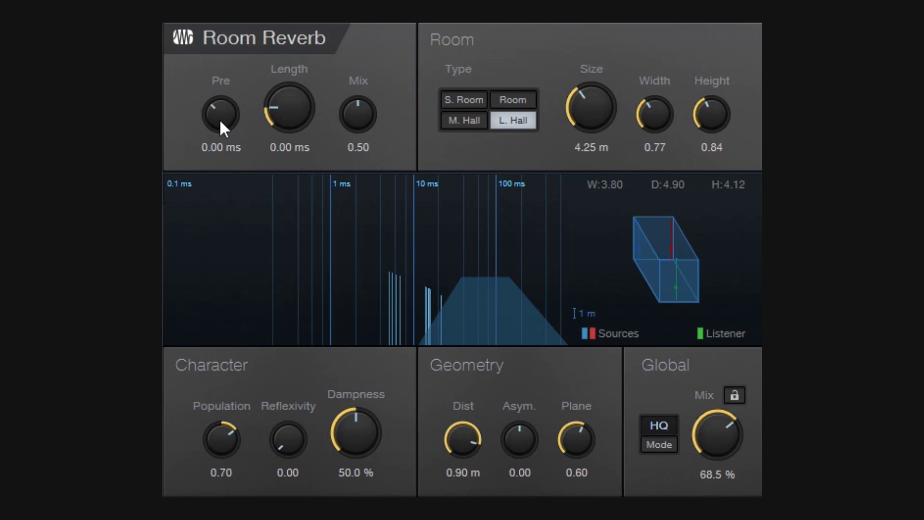
{"action": "left_click_drag", "start_coordinate": [282, 101], "coordinate": [285, 148]}
Reduce the room to size 1.00 m, width 0.10 and height 0.10, with the S. Room type.
{"action": "left_click_drag", "start_coordinate": [593, 113], "coordinate": [591, 233]}
{"action": "left_click_drag", "start_coordinate": [653, 126], "coordinate": [649, 216]}
{"action": "left_click_drag", "start_coordinate": [706, 119], "coordinate": [698, 223]}
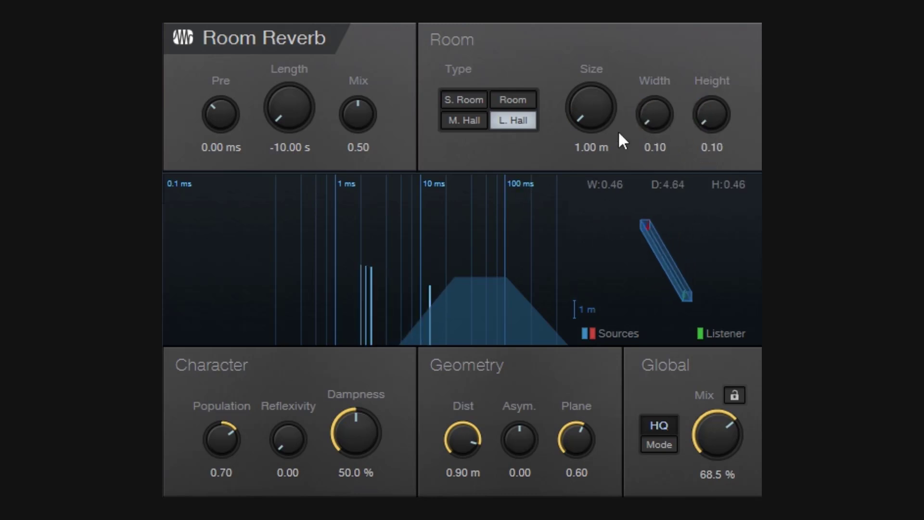
{"action": "left_click", "coordinate": [460, 95]}
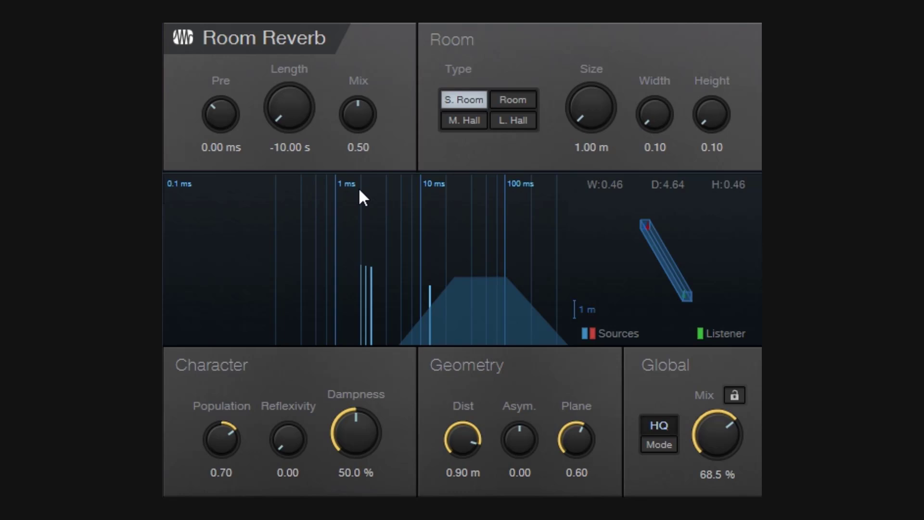
Try a 51.7 ms pre-delay and reset it to 0.00 ms.
{"action": "left_click_drag", "start_coordinate": [222, 119], "coordinate": [227, 102]}
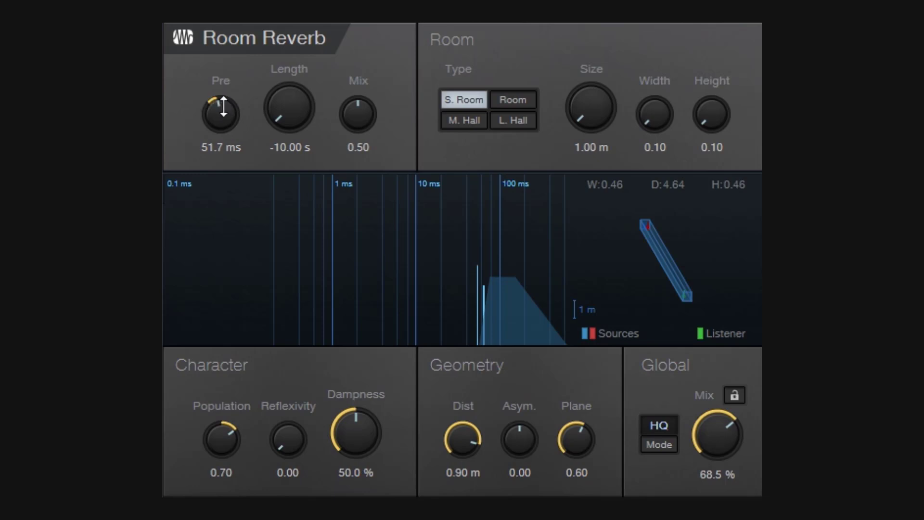
{"action": "double_click", "coordinate": [224, 107]}
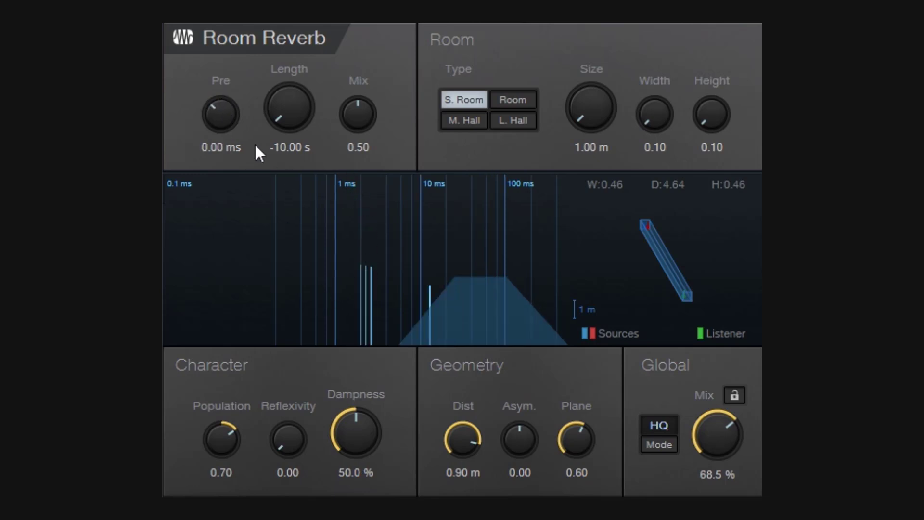
Set a 4.50 ms pre-delay and enlarge the room to size 8.50 m, width 0.80 and height 0.40, with the L. Hall type.
{"action": "mouse_move", "coordinate": [220, 122]}
{"action": "left_mouse_down"}
{"action": "mouse_move", "coordinate": [218, 134]}
{"action": "mouse_move", "coordinate": [221, 113]}
{"action": "left_mouse_up"}
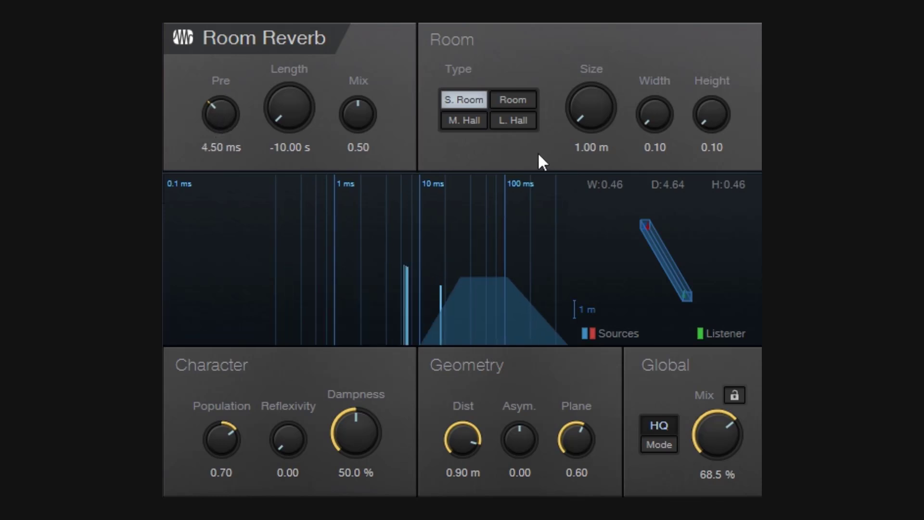
{"action": "scroll", "coordinate": [602, 126], "scroll_direction": "up", "scroll_amount": 10}
{"action": "scroll", "coordinate": [665, 115], "scroll_direction": "up", "scroll_amount": 7}
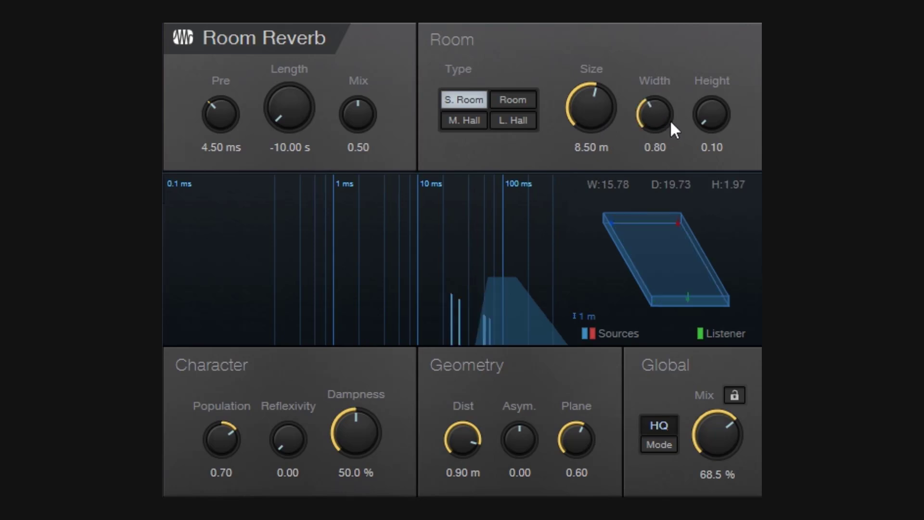
{"action": "scroll", "coordinate": [697, 114], "scroll_direction": "up", "scroll_amount": 3}
{"action": "left_click", "coordinate": [529, 121]}
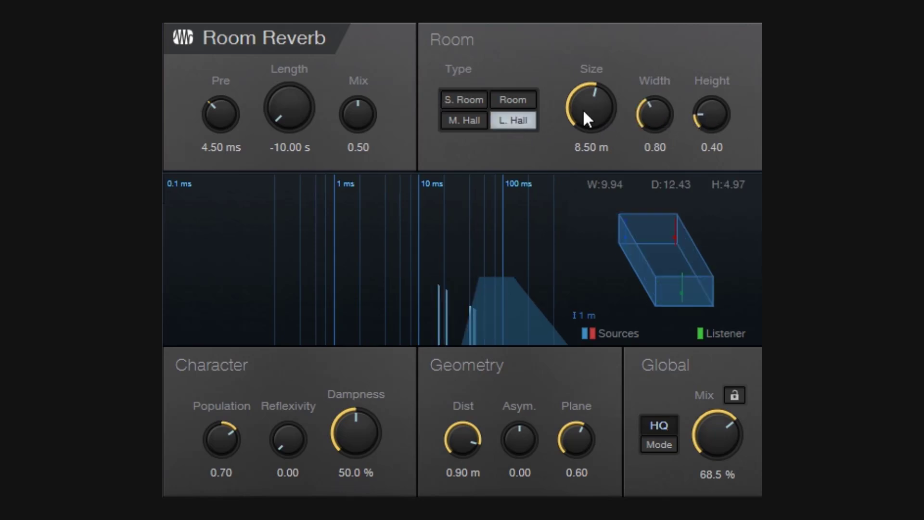
Try pre-delays of -101.2 ms and -33.7 ms with the reverb length at 5.00 s, resetting the pre-delay to 0.00 ms.
{"action": "left_click_drag", "start_coordinate": [228, 112], "coordinate": [226, 146]}
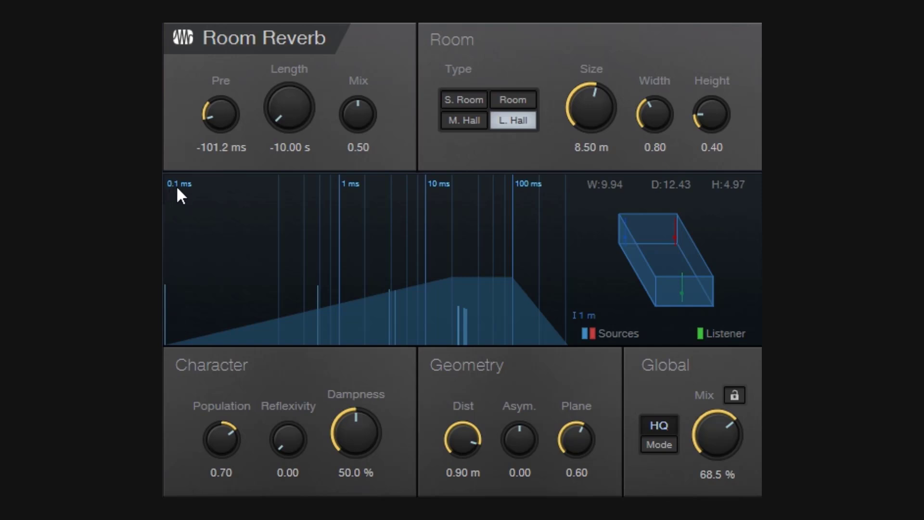
{"action": "left_click_drag", "start_coordinate": [294, 116], "coordinate": [290, 63]}
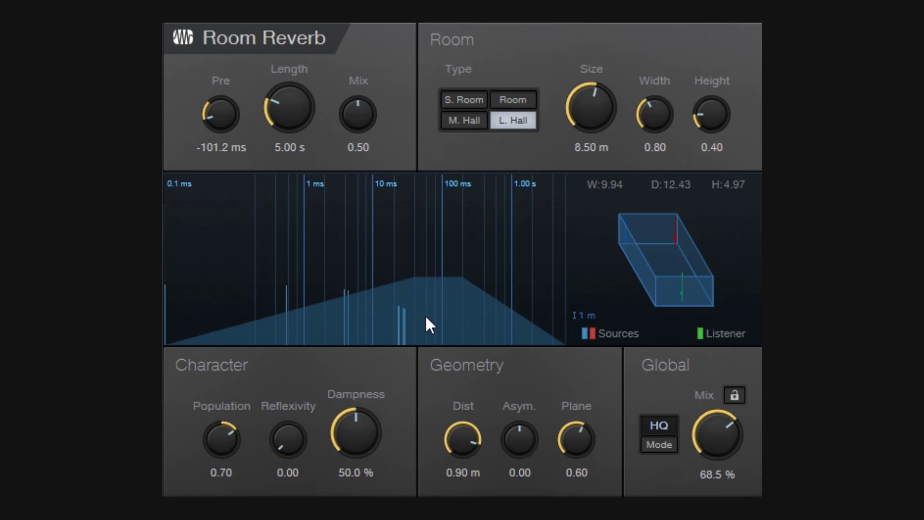
{"action": "double_click", "coordinate": [225, 117]}
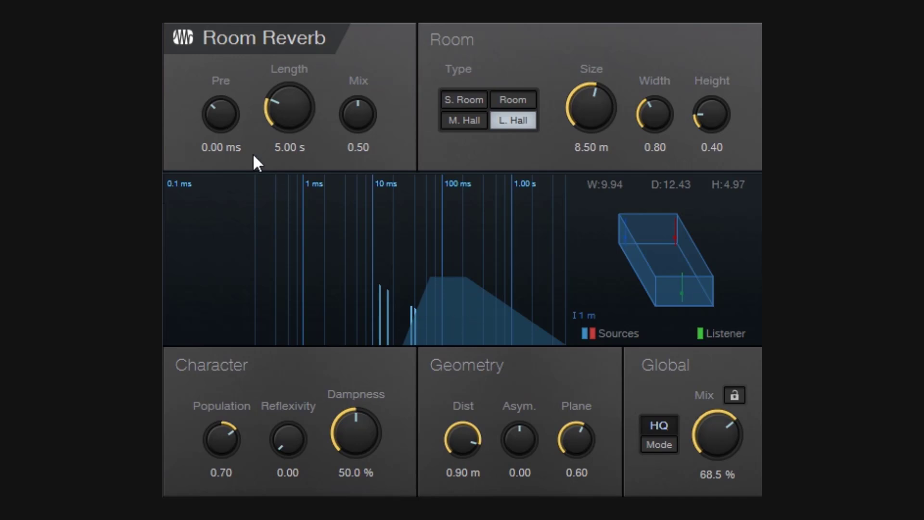
{"action": "left_click_drag", "start_coordinate": [225, 116], "coordinate": [247, 155]}
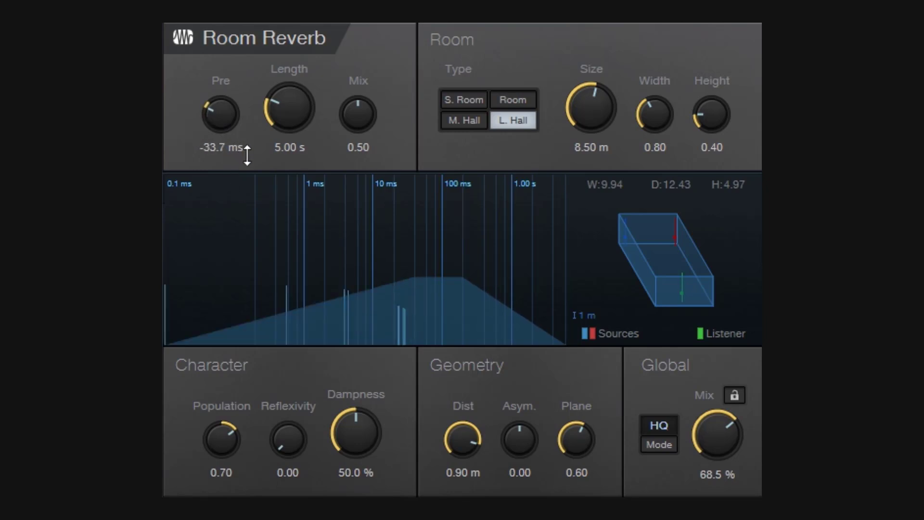
{"action": "double_click", "coordinate": [220, 127]}
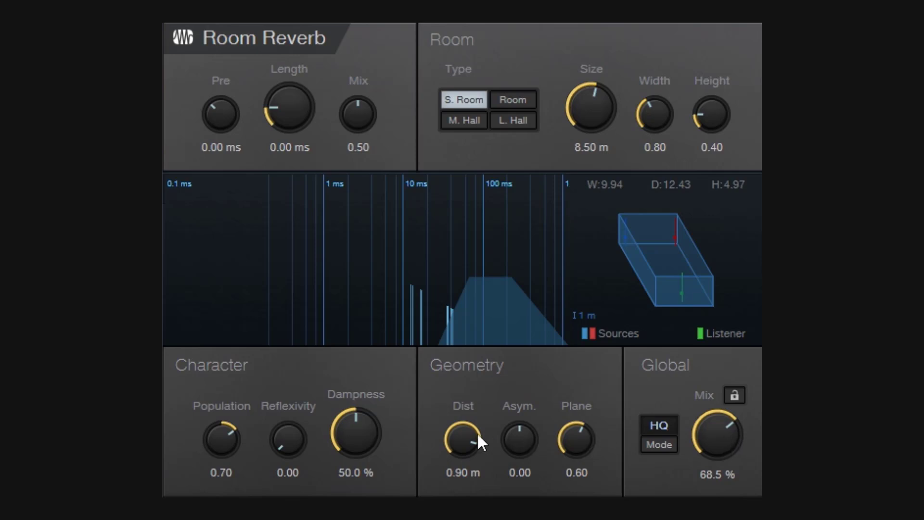
Try source-listener distances of 0.42 m and 0.10 m, finishing at 0.51 m.
{"action": "left_click_drag", "start_coordinate": [459, 438], "coordinate": [470, 519]}
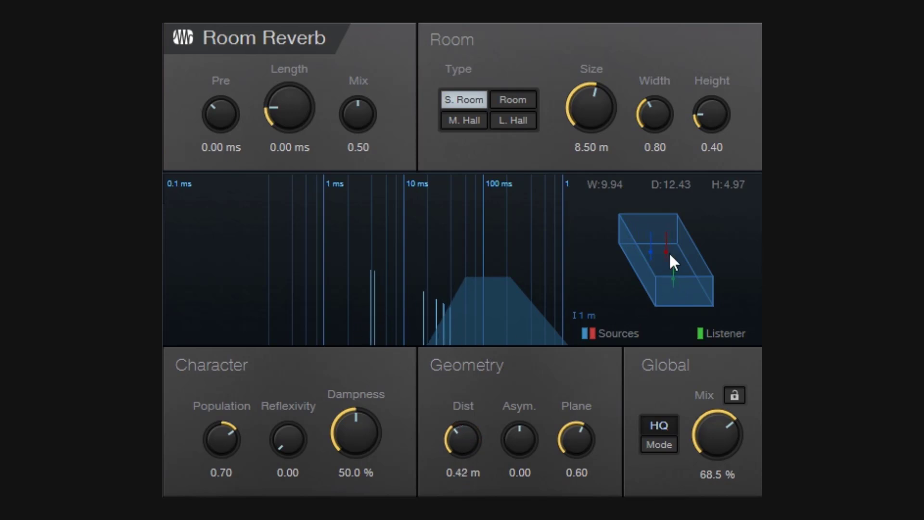
{"action": "mouse_move", "coordinate": [455, 442]}
{"action": "left_mouse_down"}
{"action": "mouse_move", "coordinate": [476, 519]}
{"action": "mouse_move", "coordinate": [508, 301]}
{"action": "mouse_move", "coordinate": [498, 519]}
{"action": "left_mouse_up"}
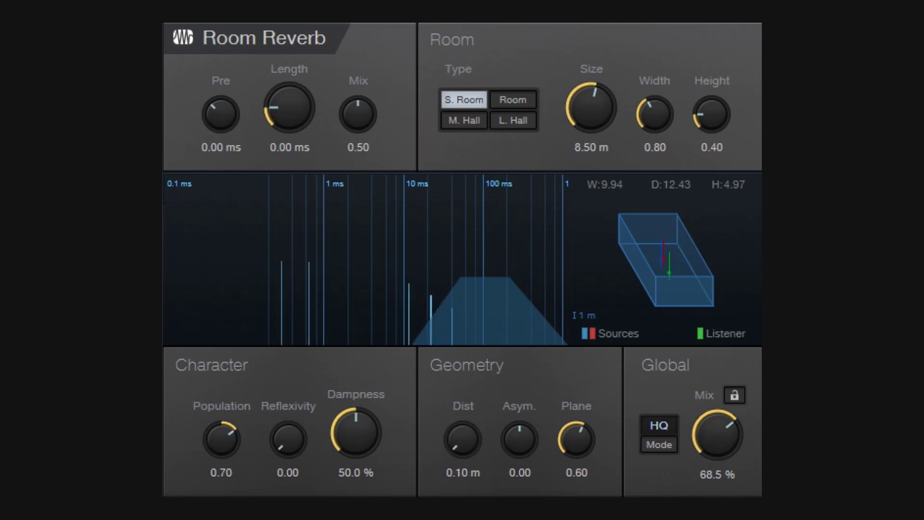
{"action": "left_click_drag", "start_coordinate": [470, 439], "coordinate": [482, 364]}
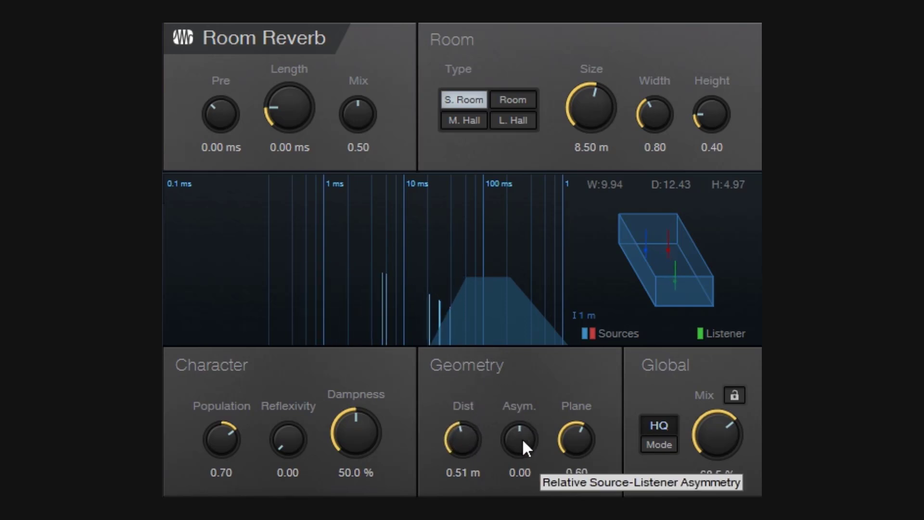
Try source-listener asymmetry at 0.83, -1.00 and 1.00, with the distance raised to 0.83 m.
{"action": "left_click_drag", "start_coordinate": [522, 434], "coordinate": [577, 427]}
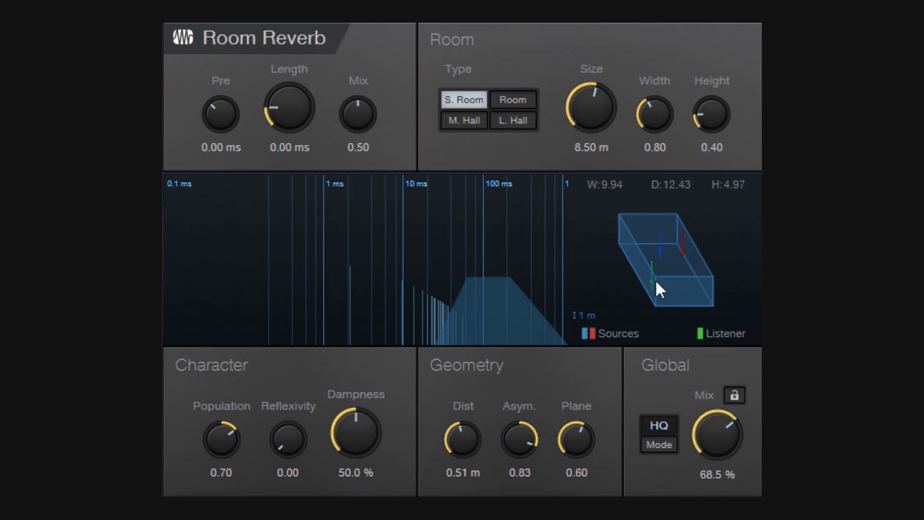
{"action": "left_click_drag", "start_coordinate": [510, 440], "coordinate": [534, 519]}
{"action": "left_click_drag", "start_coordinate": [449, 437], "coordinate": [449, 519]}
{"action": "left_click_drag", "start_coordinate": [476, 429], "coordinate": [483, 407]}
{"action": "left_click_drag", "start_coordinate": [527, 439], "coordinate": [519, 518]}
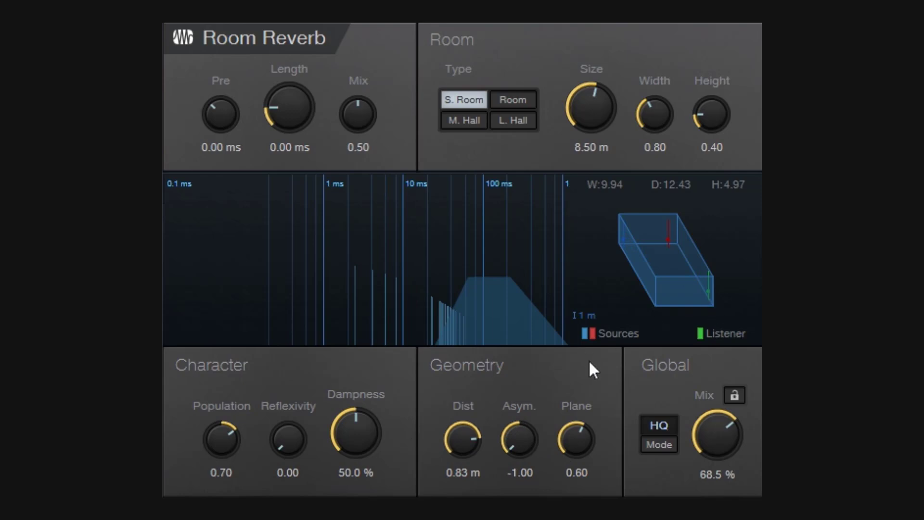
{"action": "left_click_drag", "start_coordinate": [514, 441], "coordinate": [551, 274]}
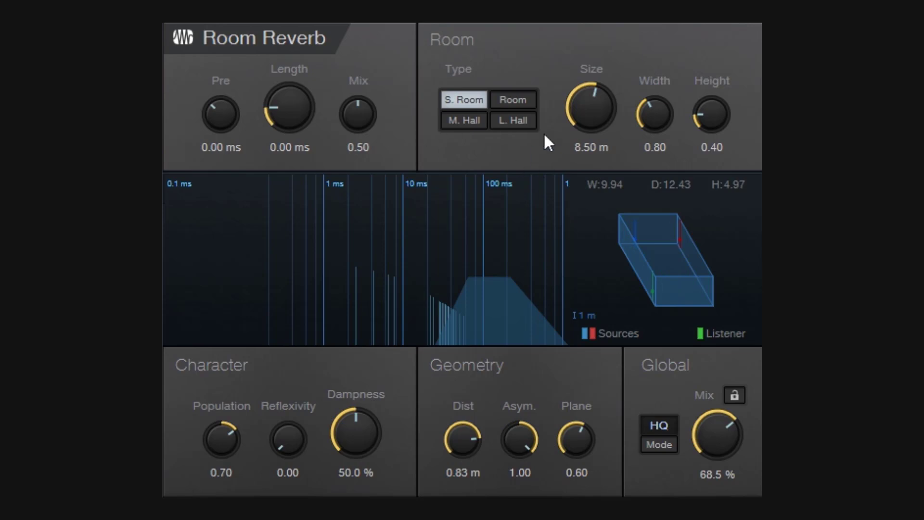
Choose the L. Hall type and try distance 0.32 m with asymmetry 1.00 and -0.21, finishing at 0.89 m and 0.00.
{"action": "left_click", "coordinate": [520, 122]}
{"action": "mouse_move", "coordinate": [527, 444]}
{"action": "left_mouse_down"}
{"action": "mouse_move", "coordinate": [517, 519]}
{"action": "mouse_move", "coordinate": [559, 503]}
{"action": "mouse_move", "coordinate": [577, 443]}
{"action": "left_mouse_up"}
{"action": "left_click_drag", "start_coordinate": [485, 450], "coordinate": [468, 519]}
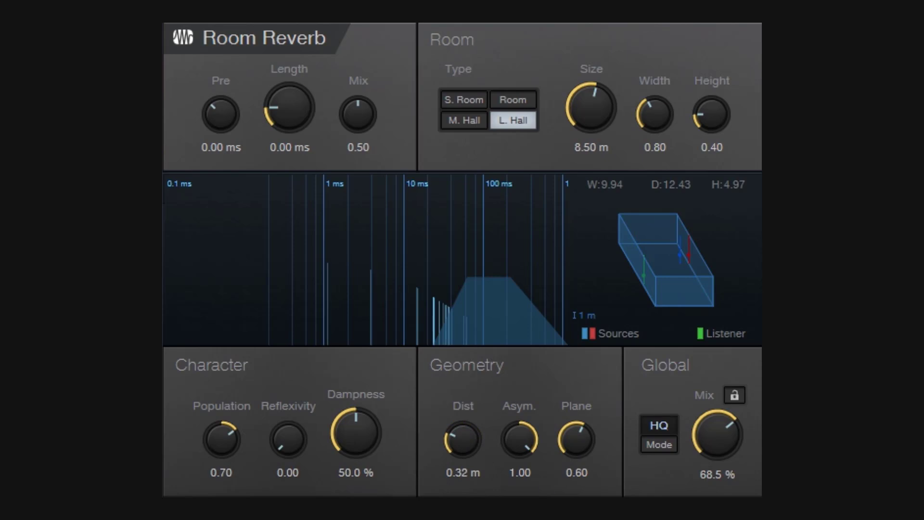
{"action": "left_click_drag", "start_coordinate": [521, 439], "coordinate": [526, 519]}
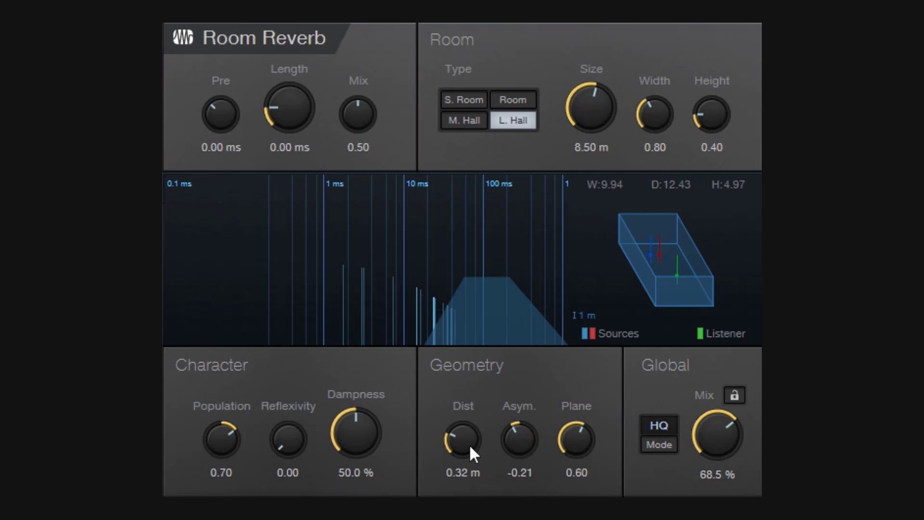
{"action": "left_click_drag", "start_coordinate": [472, 444], "coordinate": [504, 450]}
{"action": "double_click", "coordinate": [518, 437]}
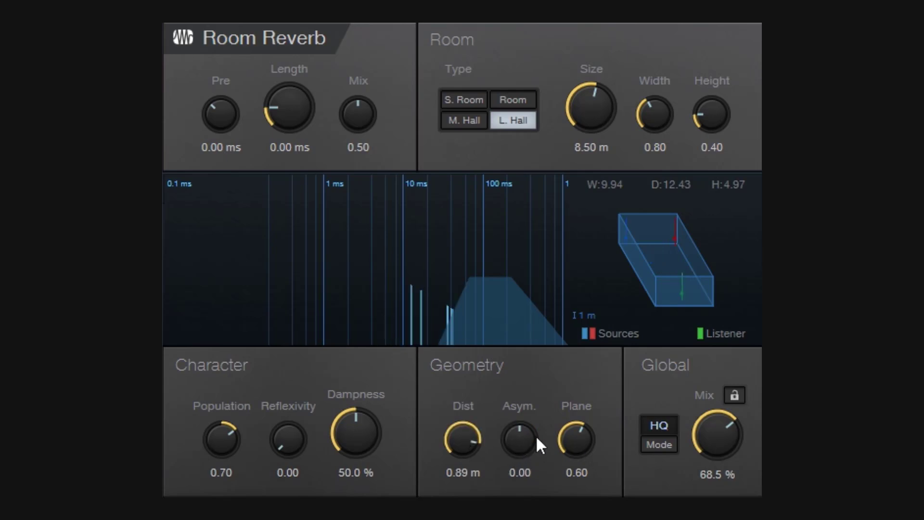
{"action": "mouse_move", "coordinate": [519, 444]}
{"action": "left_mouse_down"}
{"action": "mouse_move", "coordinate": [520, 367]}
{"action": "mouse_move", "coordinate": [501, 470]}
{"action": "mouse_move", "coordinate": [500, 411]}
{"action": "left_mouse_up"}
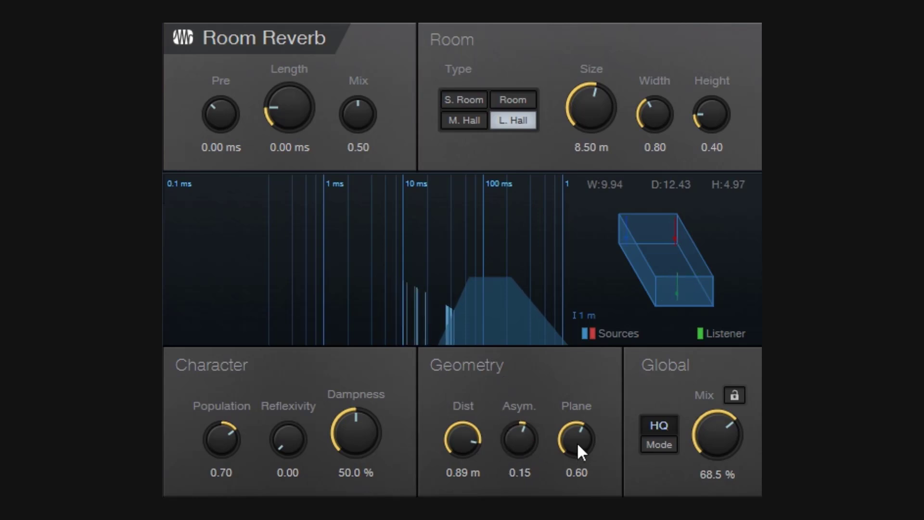
{"action": "double_click", "coordinate": [523, 438]}
Try the geometry Plane at 0.78, 1.00 and 0.00, finishing at 1.00.
{"action": "mouse_move", "coordinate": [581, 437]}
{"action": "left_mouse_down"}
{"action": "mouse_move", "coordinate": [573, 466]}
{"action": "mouse_move", "coordinate": [587, 299]}
{"action": "mouse_move", "coordinate": [583, 515]}
{"action": "mouse_move", "coordinate": [582, 433]}
{"action": "mouse_move", "coordinate": [597, 462]}
{"action": "mouse_move", "coordinate": [580, 367]}
{"action": "left_mouse_up"}
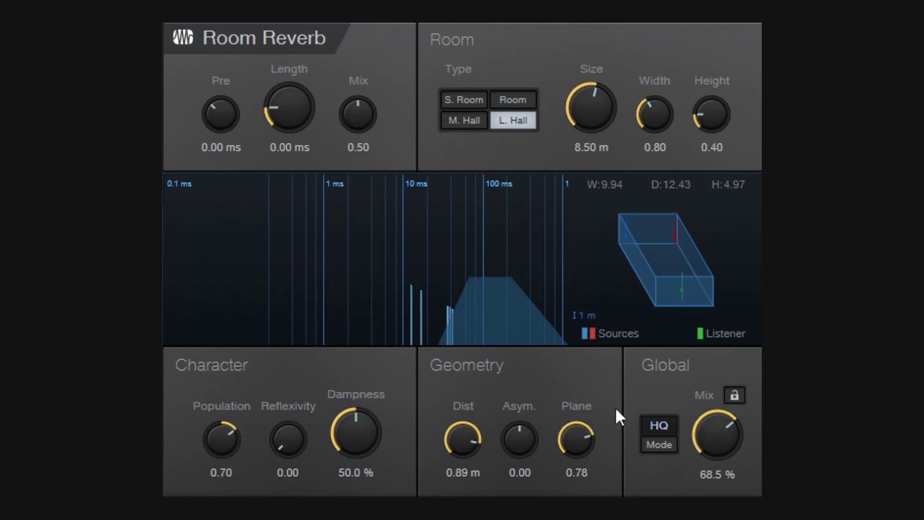
{"action": "left_click_drag", "start_coordinate": [580, 435], "coordinate": [601, 302]}
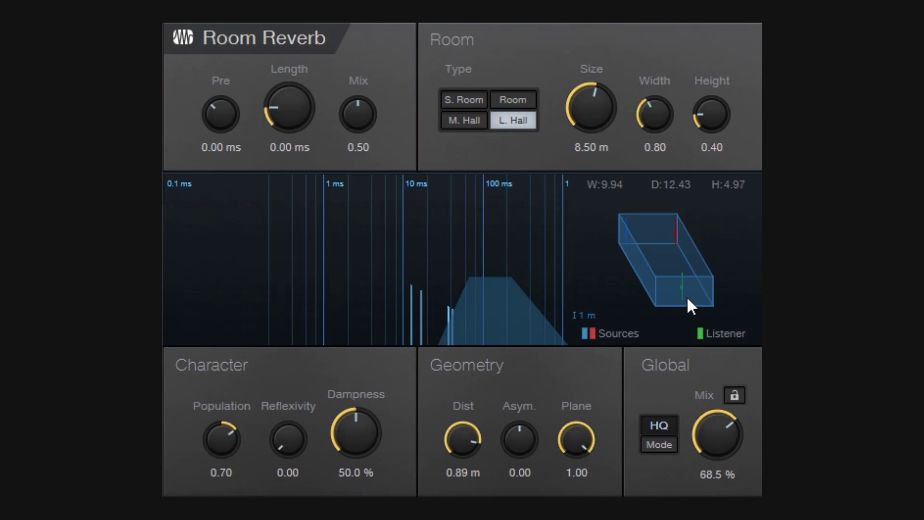
{"action": "left_click_drag", "start_coordinate": [579, 435], "coordinate": [580, 519]}
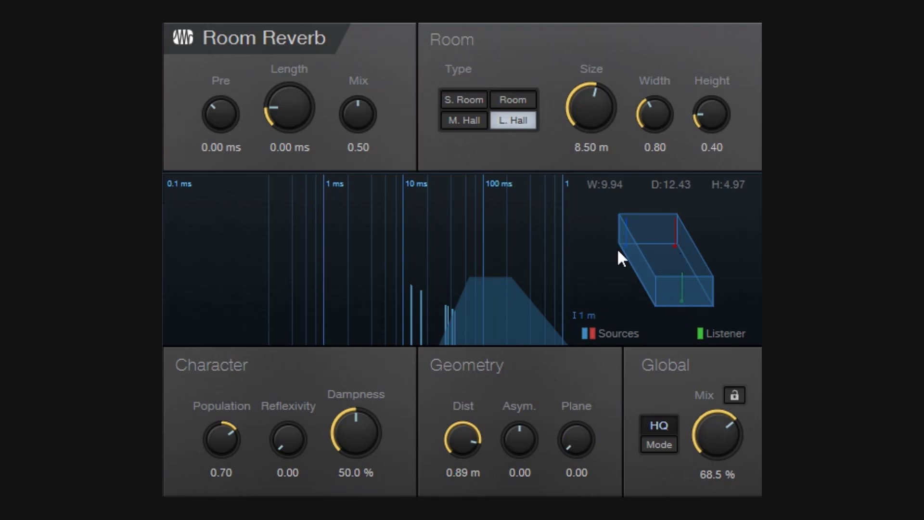
{"action": "left_click_drag", "start_coordinate": [569, 437], "coordinate": [598, 153]}
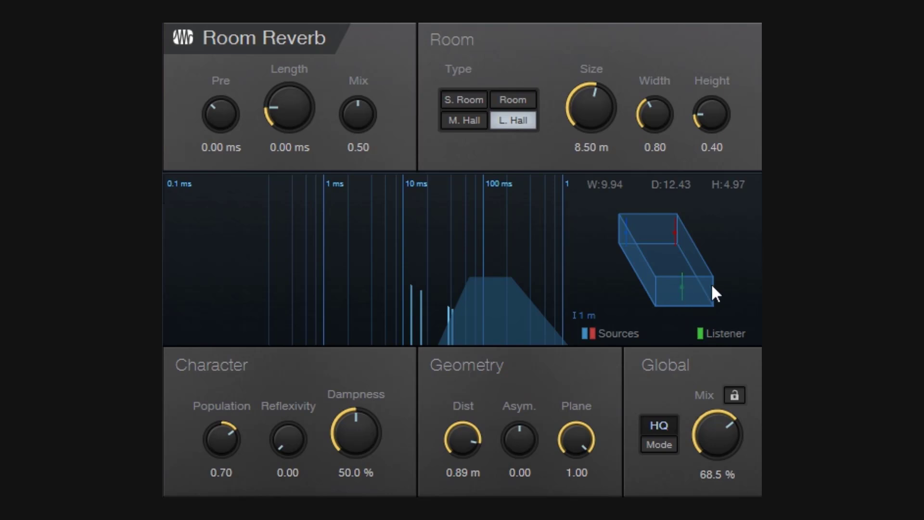
Try asymmetry -0.57 with distance 0.56 m, finishing the geometry at distance 0.89 m, asymmetry 0.00 and Plane 0.59.
{"action": "left_click_drag", "start_coordinate": [519, 435], "coordinate": [524, 489]}
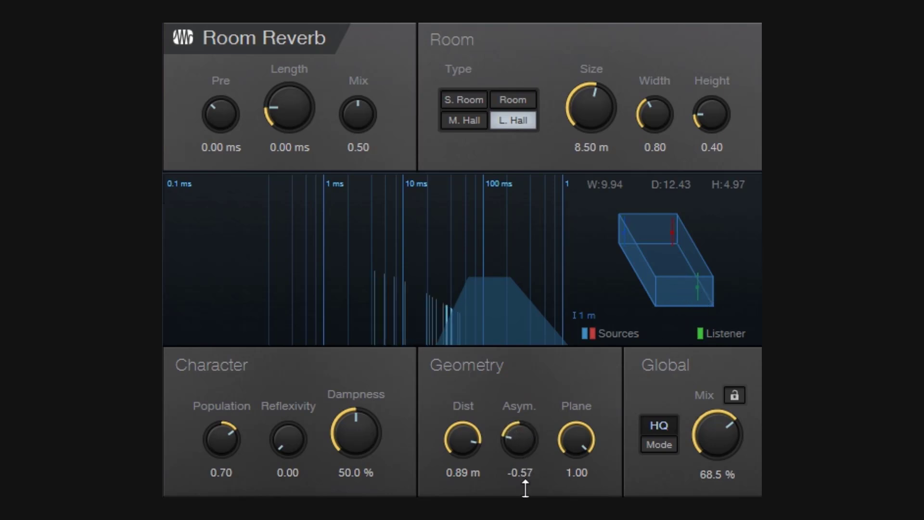
{"action": "left_click_drag", "start_coordinate": [468, 432], "coordinate": [473, 503]}
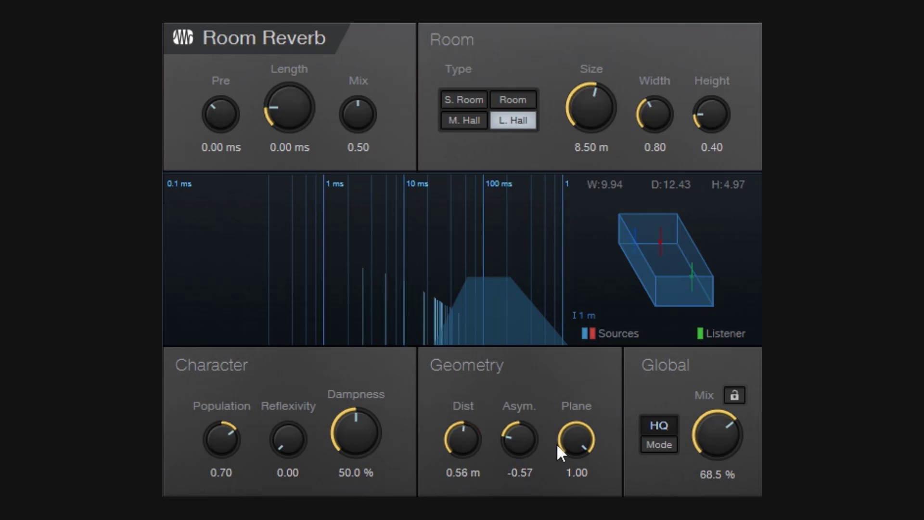
{"action": "left_click_drag", "start_coordinate": [596, 459], "coordinate": [578, 476]}
{"action": "left_click_drag", "start_coordinate": [465, 447], "coordinate": [473, 479]}
{"action": "left_click_drag", "start_coordinate": [573, 453], "coordinate": [590, 475]}
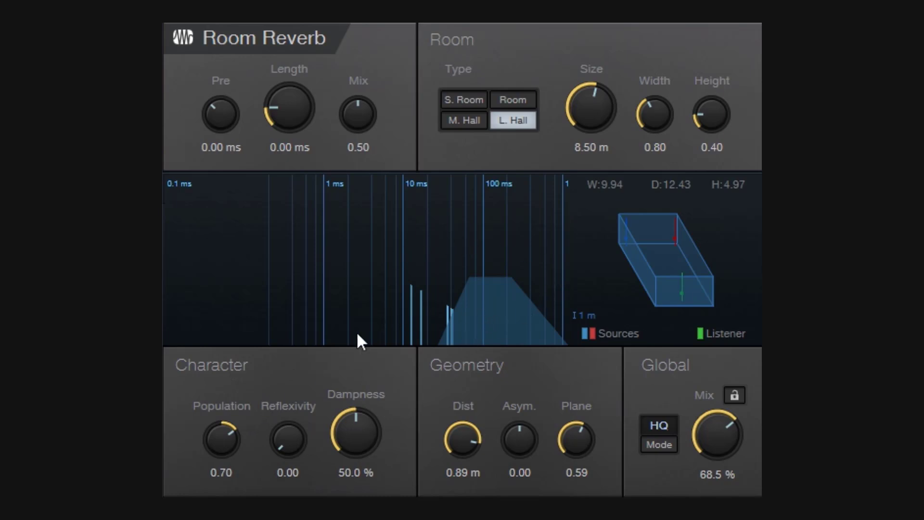
Reset Population to 0.50 and Dampness to 0.0 %, sweeping Population up and down before resetting it to 0.50 again.
{"action": "left_click", "coordinate": [222, 438], "text": "ctrl"}
{"action": "left_click", "coordinate": [338, 442], "text": "ctrl"}
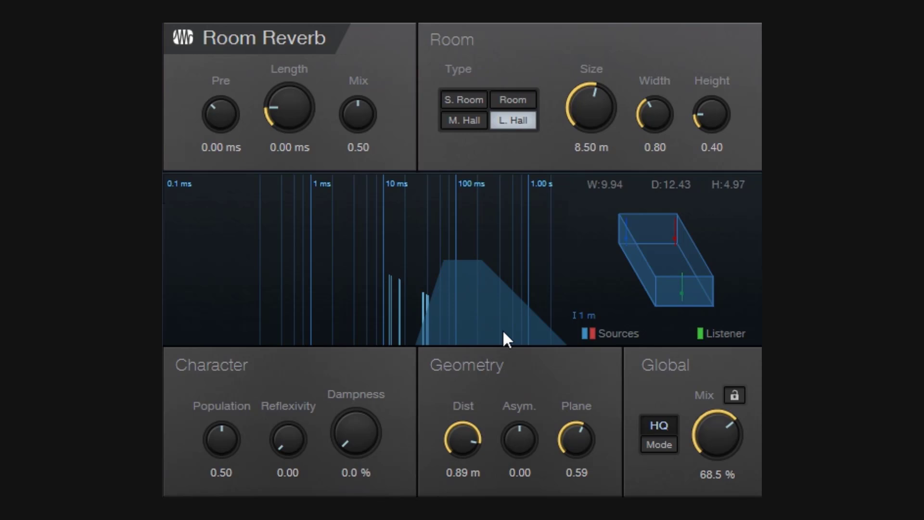
{"action": "left_click_drag", "start_coordinate": [234, 441], "coordinate": [230, 508]}
{"action": "left_click_drag", "start_coordinate": [218, 442], "coordinate": [350, 341]}
{"action": "left_click_drag", "start_coordinate": [203, 445], "coordinate": [235, 515]}
{"action": "left_click_drag", "start_coordinate": [235, 515], "coordinate": [230, 118]}
{"action": "left_click_drag", "start_coordinate": [230, 117], "coordinate": [235, 370]}
{"action": "double_click", "coordinate": [229, 434]}
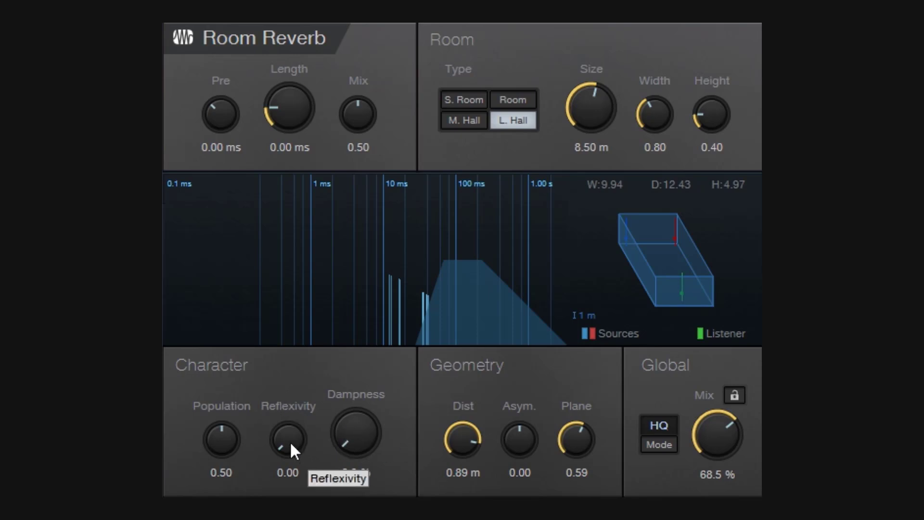
Try Reflexivity at 1.00 and Population at 1.00, returning them to 0.00 and 0.50.
{"action": "left_click_drag", "start_coordinate": [289, 435], "coordinate": [289, 231]}
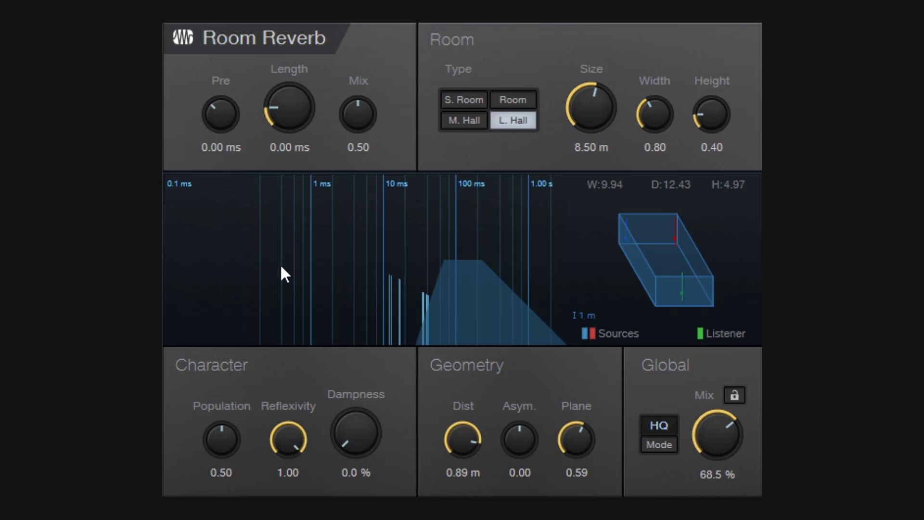
{"action": "left_click_drag", "start_coordinate": [288, 442], "coordinate": [257, 367]}
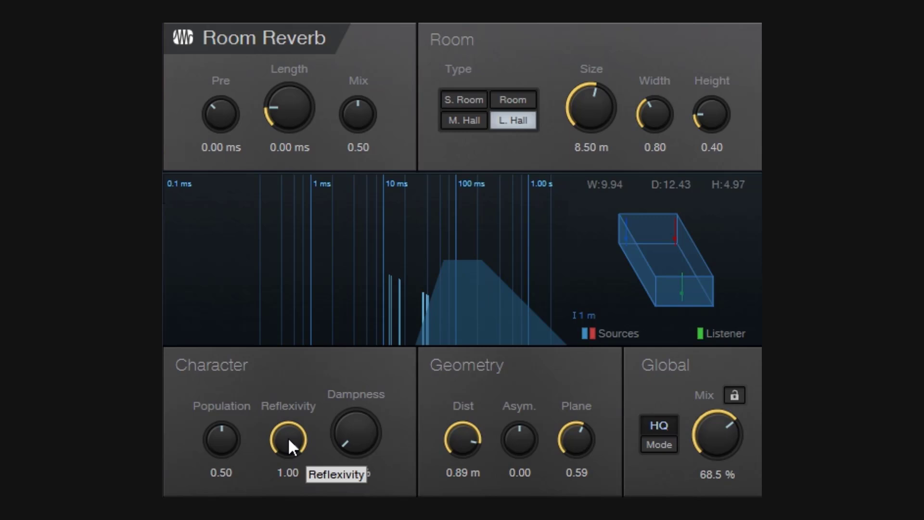
{"action": "left_click_drag", "start_coordinate": [288, 437], "coordinate": [268, 491]}
{"action": "left_click_drag", "start_coordinate": [225, 436], "coordinate": [222, 198]}
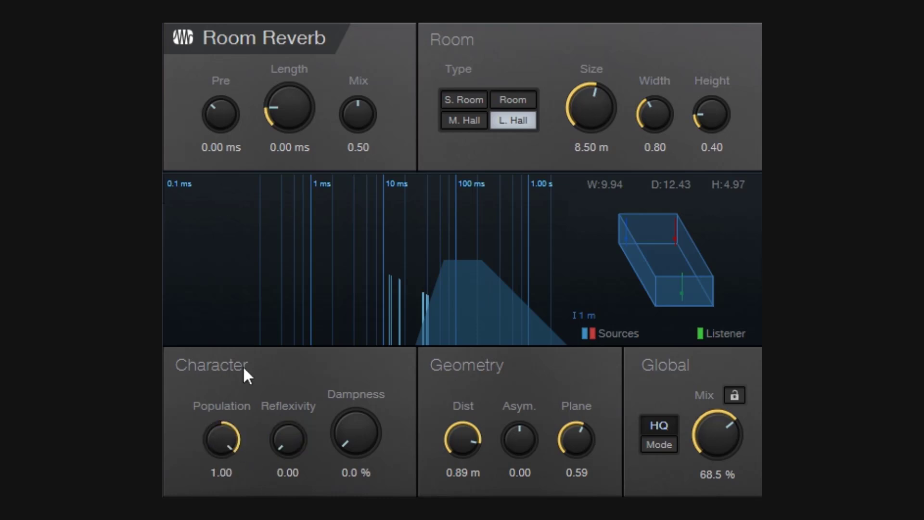
{"action": "double_click", "coordinate": [233, 439]}
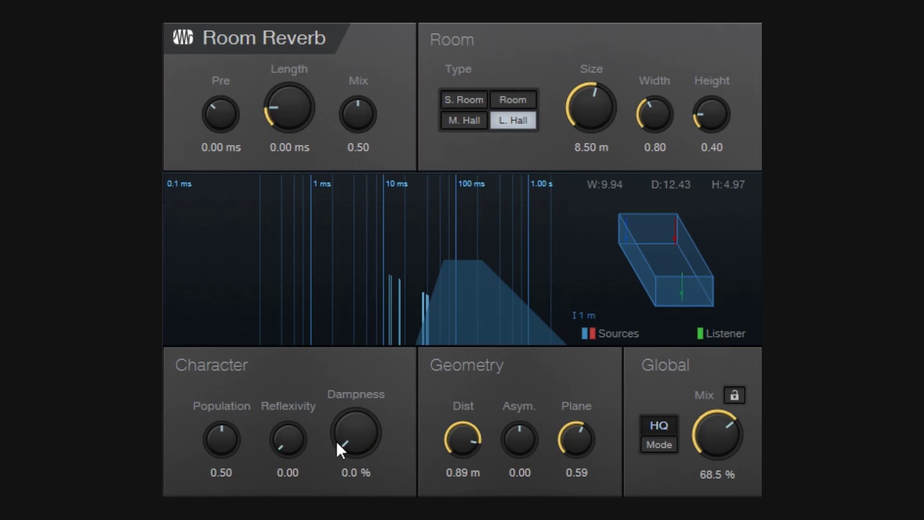
Try the Dampness at 98.5 % and lower it again.
{"action": "left_click_drag", "start_coordinate": [351, 414], "coordinate": [385, 273]}
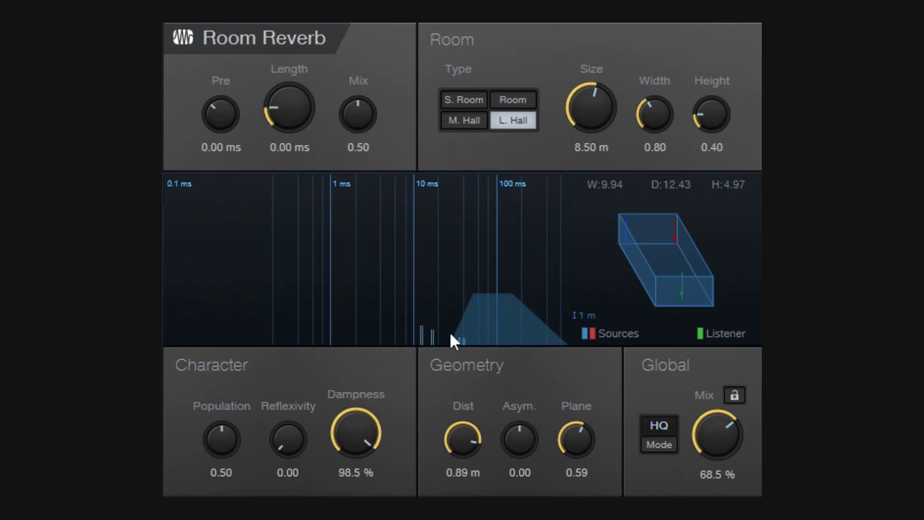
{"action": "left_click_drag", "start_coordinate": [365, 431], "coordinate": [355, 519]}
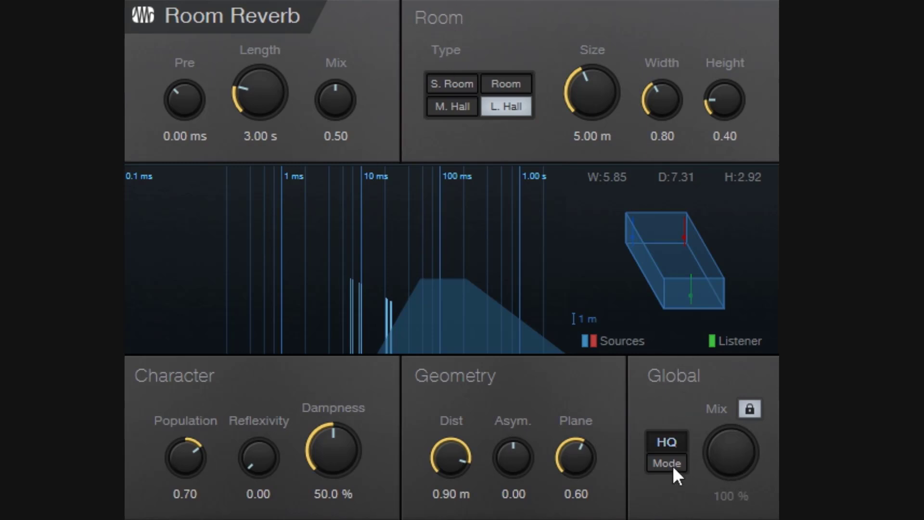
Unlock the global mix and lower it to 47.5 %.
{"action": "left_click", "coordinate": [754, 409]}
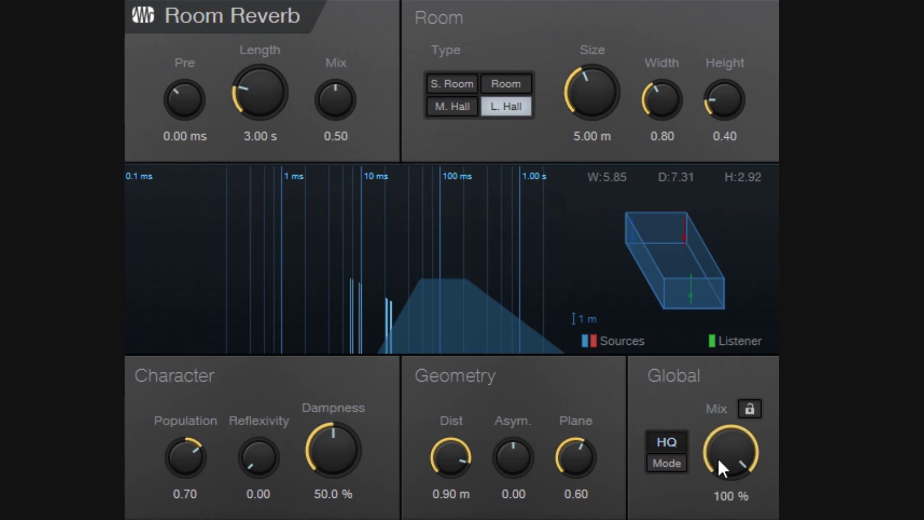
{"action": "left_click_drag", "start_coordinate": [729, 439], "coordinate": [730, 489]}
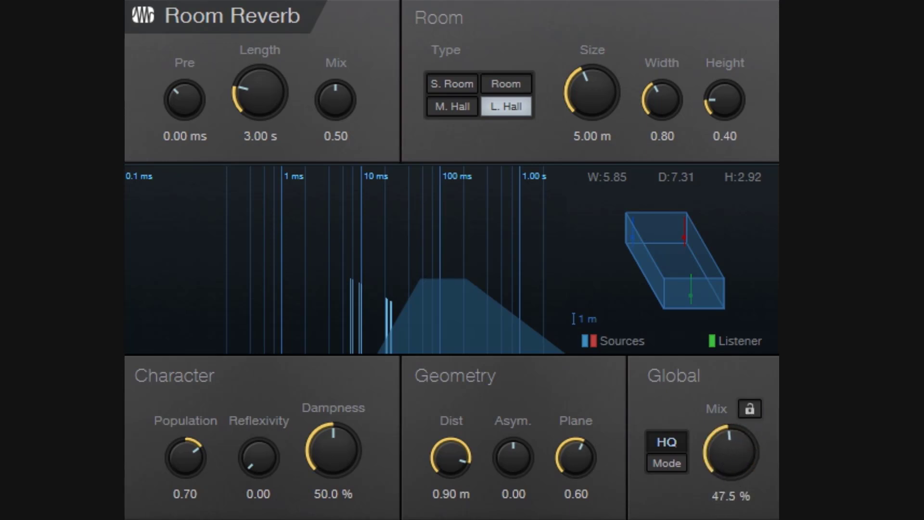
Lock and unlock the global mix, and lower it to 37.0 %.
{"action": "left_click", "coordinate": [749, 408]}
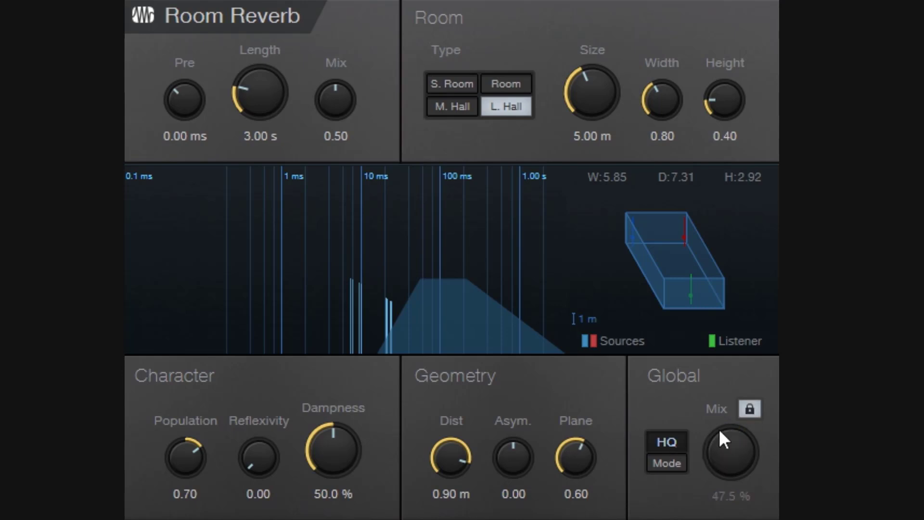
{"action": "left_click", "coordinate": [751, 407]}
{"action": "left_click_drag", "start_coordinate": [736, 447], "coordinate": [735, 472]}
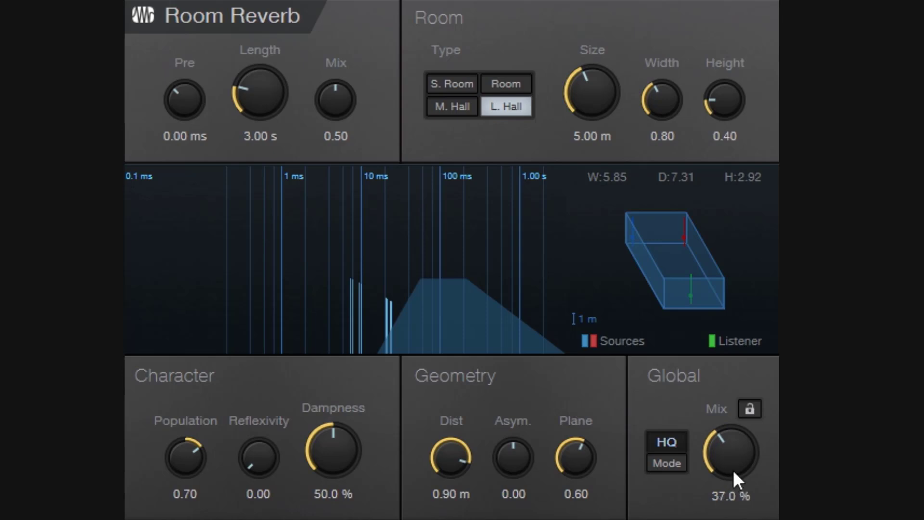
Try the S. Room, Room and M. Hall room types, returning to L. Hall.
{"action": "left_click", "coordinate": [455, 86]}
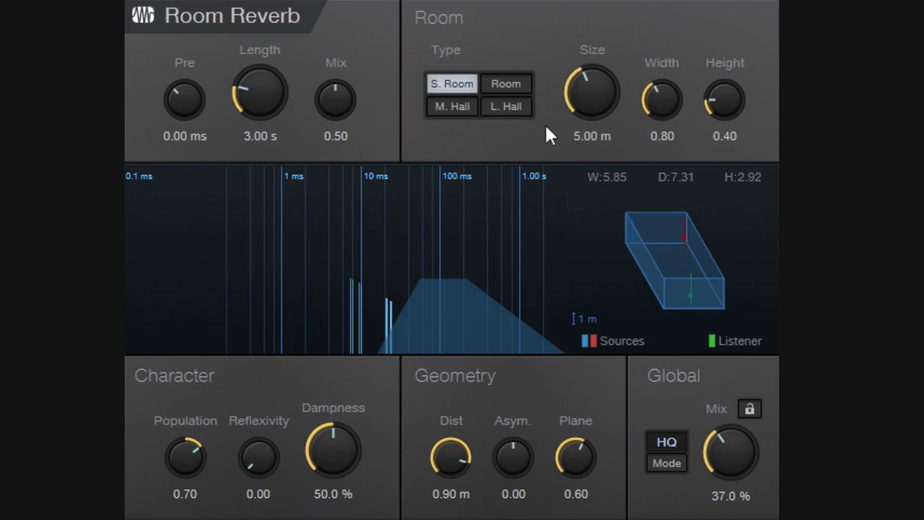
{"action": "left_click", "coordinate": [512, 87]}
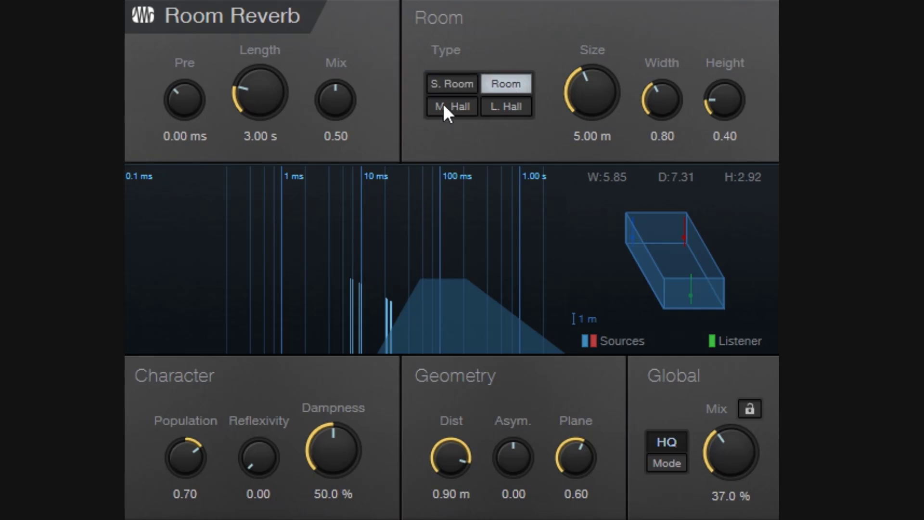
{"action": "left_click", "coordinate": [450, 109]}
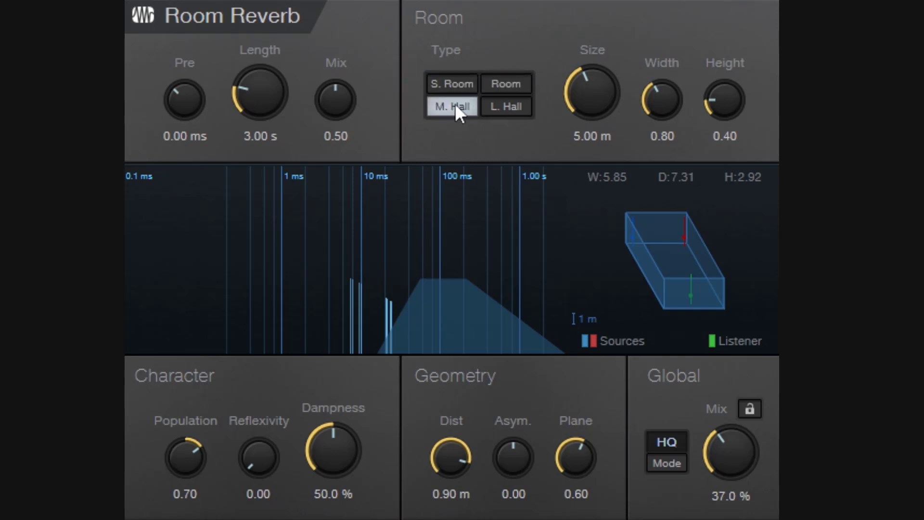
{"action": "left_click", "coordinate": [498, 103]}
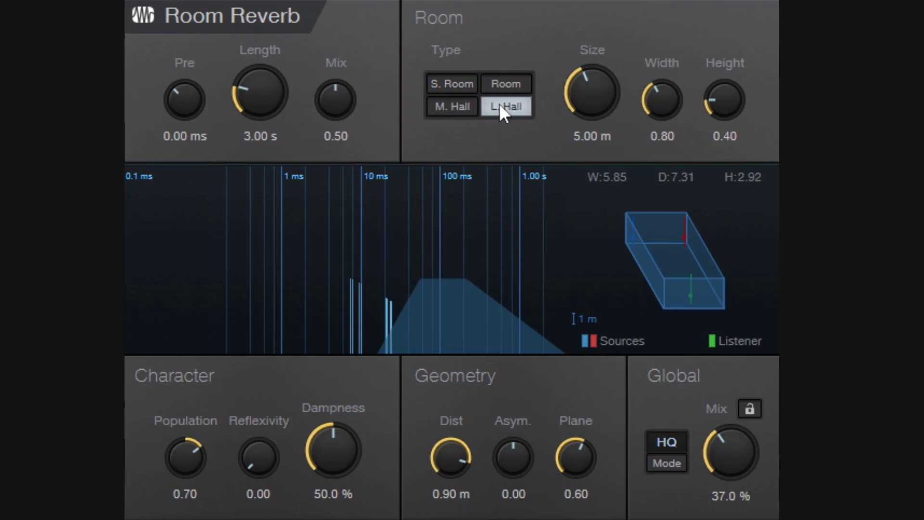
Enlarge the room to a Size of 18.91 m with Width 2.37 and Height 0.10.
{"action": "left_click_drag", "start_coordinate": [586, 107], "coordinate": [591, 30]}
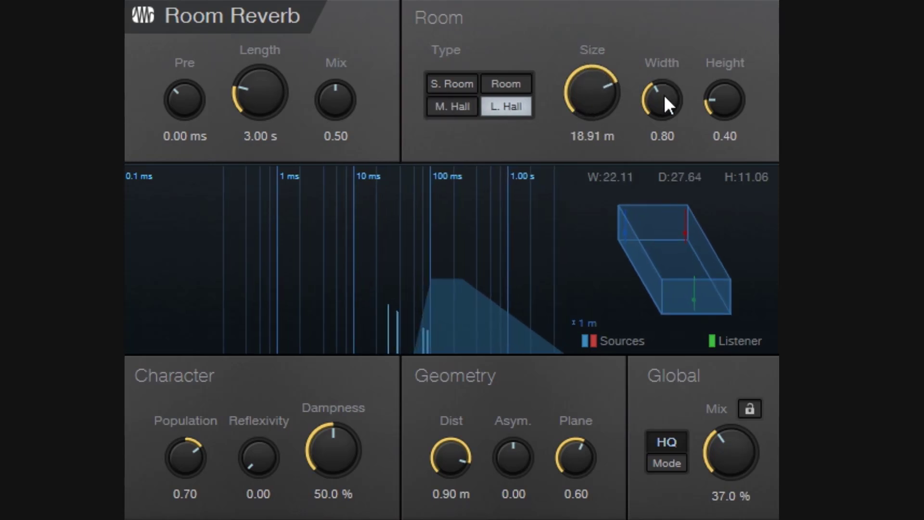
{"action": "left_click_drag", "start_coordinate": [664, 100], "coordinate": [656, 22]}
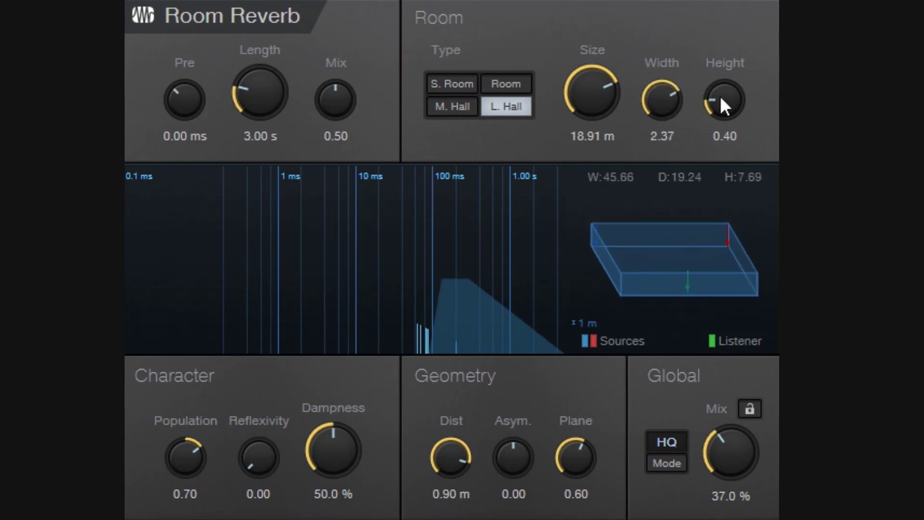
{"action": "left_click_drag", "start_coordinate": [725, 102], "coordinate": [709, 122]}
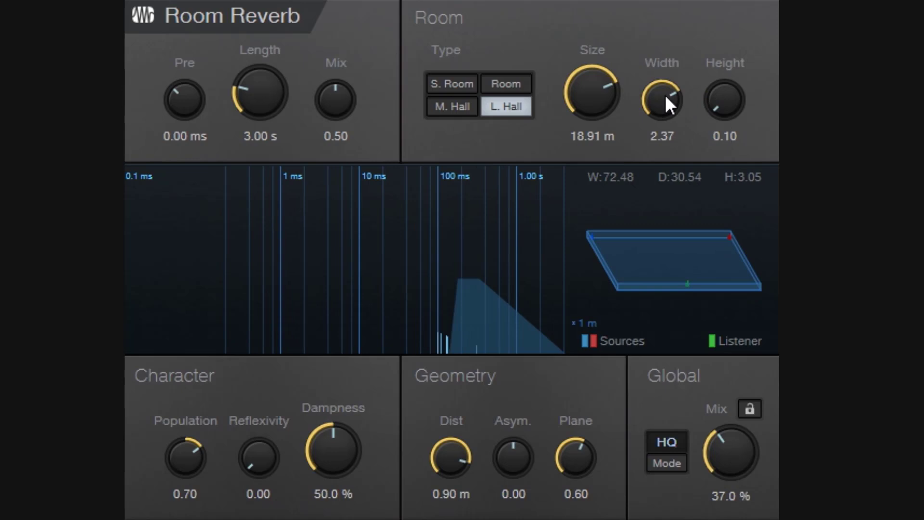
Try the room Width at 0.10, raise it to 0.74, and reduce the Size to 8.48 m.
{"action": "left_click_drag", "start_coordinate": [665, 94], "coordinate": [660, 275]}
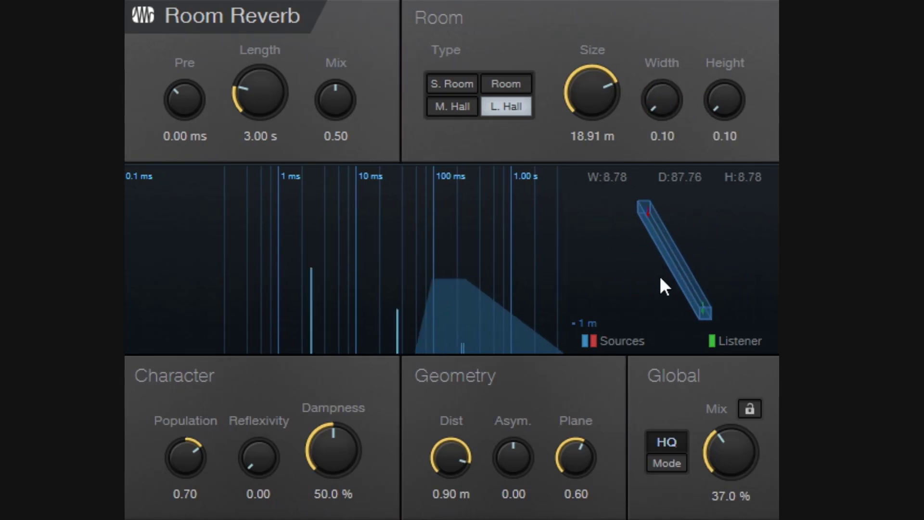
{"action": "left_click_drag", "start_coordinate": [660, 96], "coordinate": [662, 19]}
{"action": "left_click_drag", "start_coordinate": [566, 83], "coordinate": [617, 153]}
Try a reverb Length of 14.40 s, settling on 11.40 s, and lower the reverb Mix to 0.34.
{"action": "left_click_drag", "start_coordinate": [263, 91], "coordinate": [268, 53]}
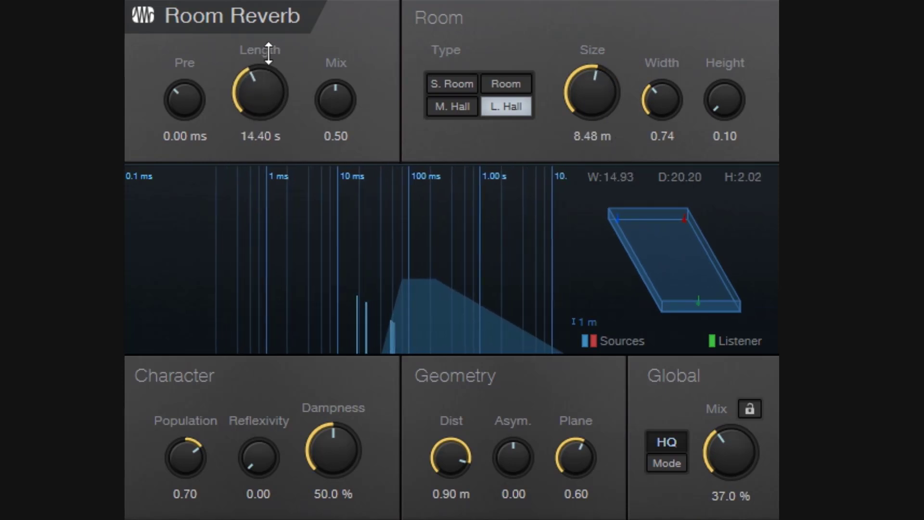
{"action": "left_click_drag", "start_coordinate": [341, 102], "coordinate": [355, 136]}
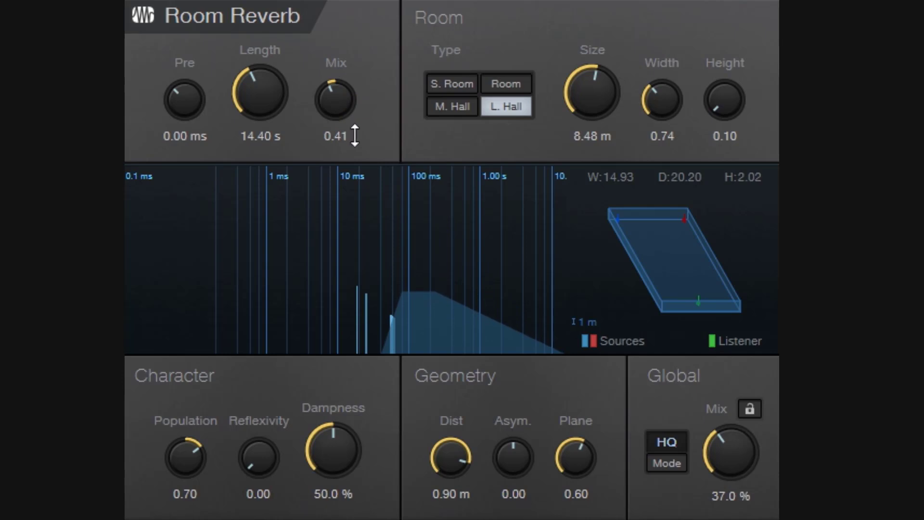
{"action": "left_click_drag", "start_coordinate": [325, 101], "coordinate": [285, 107]}
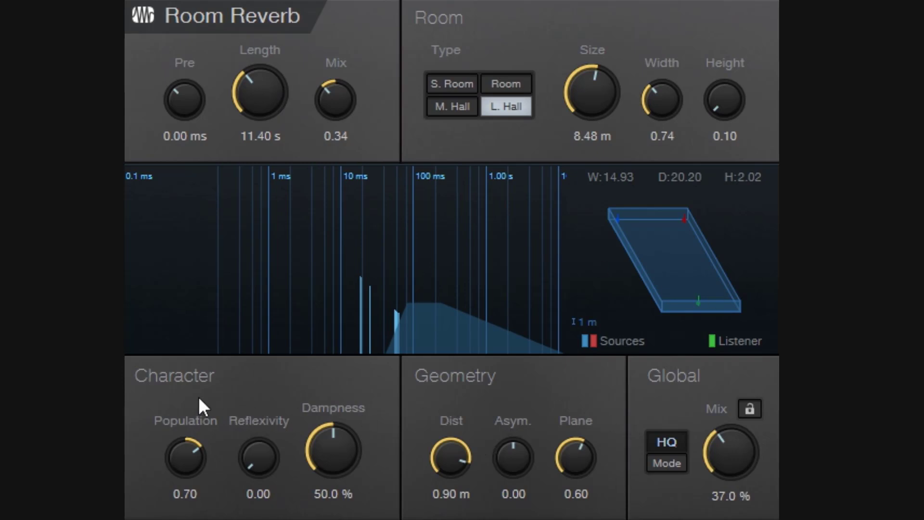
Sweep Dampness down to 0.0 % and up to 73.0 %, and shorten the Length to 8.40 s.
{"action": "left_click_drag", "start_coordinate": [336, 449], "coordinate": [331, 519]}
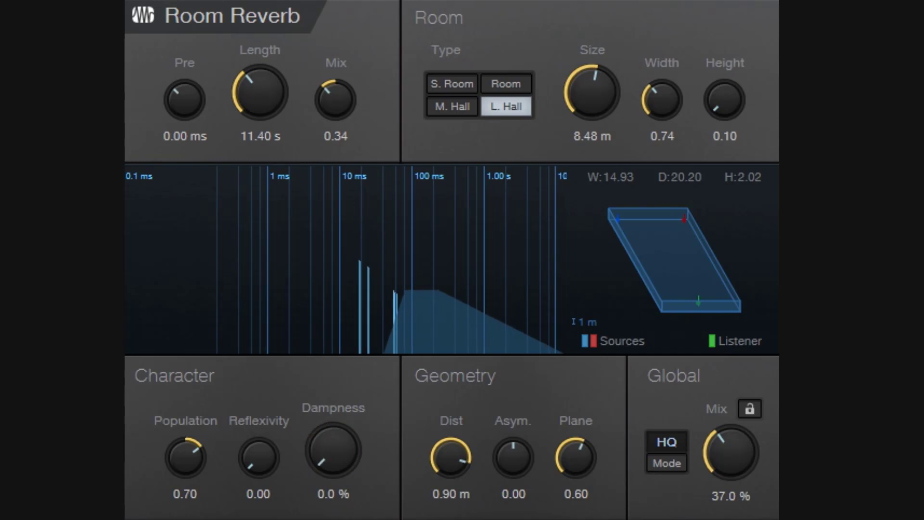
{"action": "left_click_drag", "start_coordinate": [330, 519], "coordinate": [331, 414]}
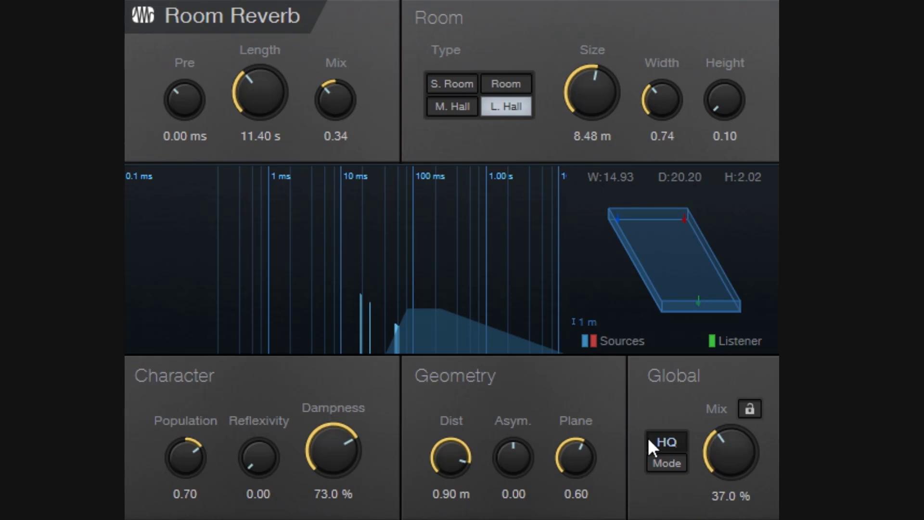
{"action": "left_click_drag", "start_coordinate": [278, 88], "coordinate": [276, 98]}
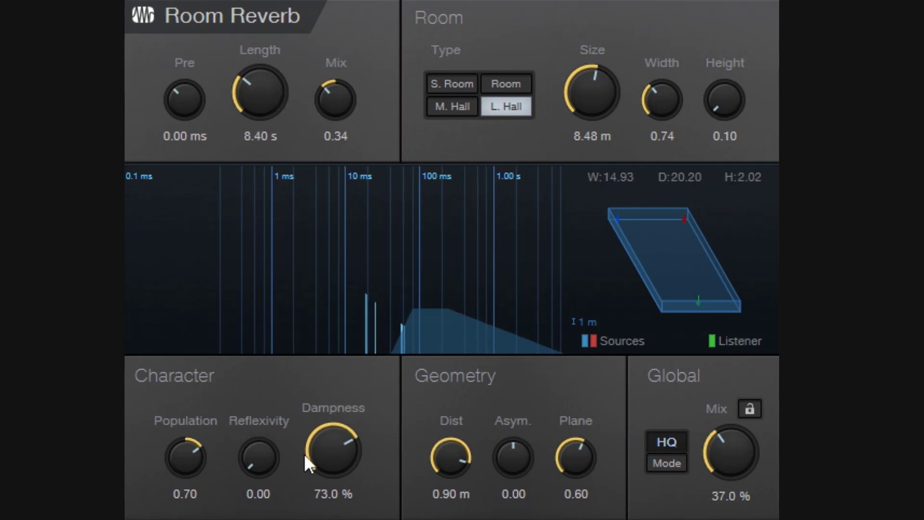
Raise Reflexivity and Population to 1.00 each, with the global mix at 41.5 %.
{"action": "left_click_drag", "start_coordinate": [238, 459], "coordinate": [258, 127]}
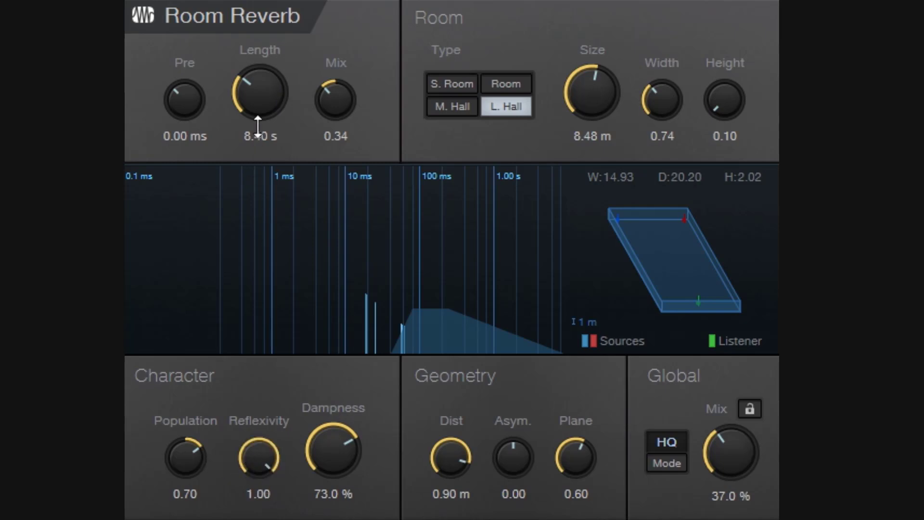
{"action": "left_click_drag", "start_coordinate": [731, 466], "coordinate": [731, 455]}
{"action": "left_click_drag", "start_coordinate": [180, 454], "coordinate": [180, 356]}
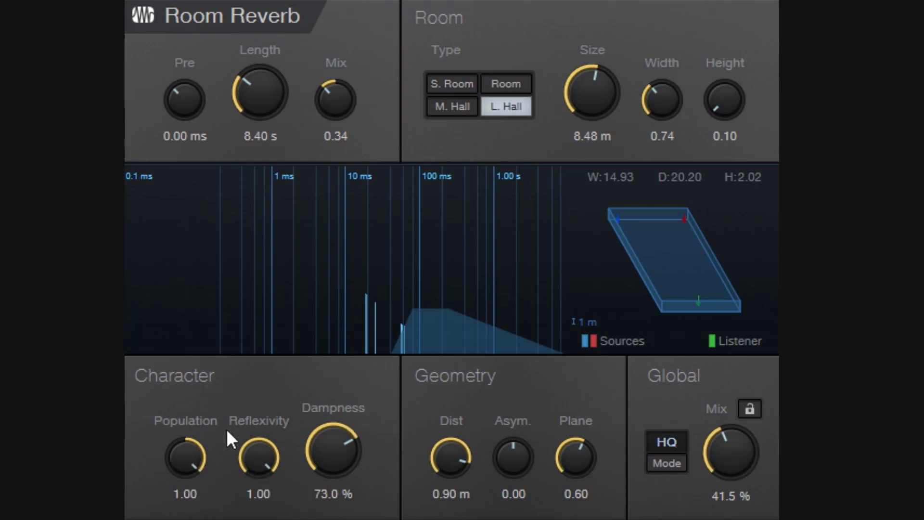
Raise the global mix to 46.0 %, try Population at 0.00, and return Population to 0.50 and Reflexivity to 0.00.
{"action": "left_click_drag", "start_coordinate": [749, 437], "coordinate": [753, 433]}
{"action": "left_click_drag", "start_coordinate": [193, 458], "coordinate": [193, 519]}
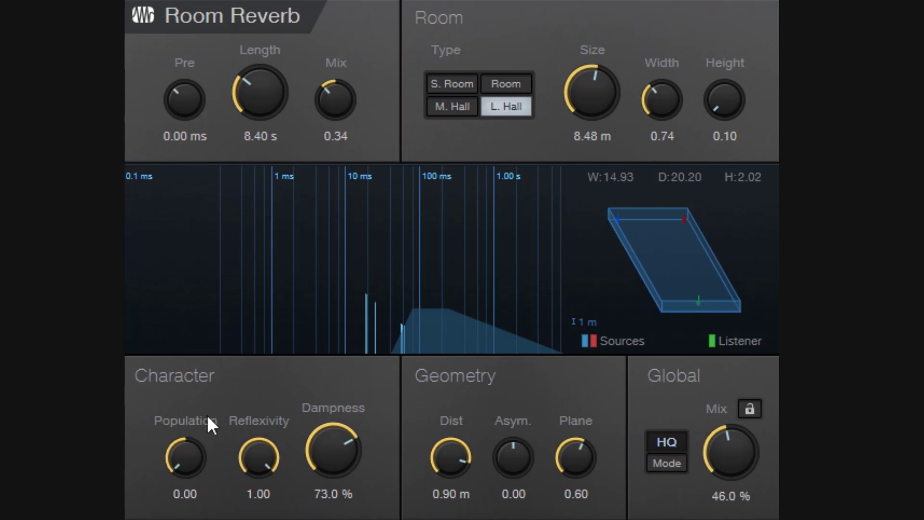
{"action": "left_click_drag", "start_coordinate": [186, 458], "coordinate": [206, 459]}
{"action": "double_click", "coordinate": [195, 458]}
{"action": "left_click_drag", "start_coordinate": [264, 462], "coordinate": [247, 519]}
Sweep Dampness down, reset it, and sweep it again, ending at 53.5 %.
{"action": "left_click_drag", "start_coordinate": [333, 450], "coordinate": [334, 488]}
{"action": "left_click_drag", "start_coordinate": [339, 519], "coordinate": [342, 516]}
{"action": "double_click", "coordinate": [332, 449]}
{"action": "left_click_drag", "start_coordinate": [332, 449], "coordinate": [329, 343]}
Reduce Dist to 0.69 m, raise the room Height to 0.45, and lower Dist further to 0.10 m.
{"action": "left_click_drag", "start_coordinate": [450, 451], "coordinate": [458, 503]}
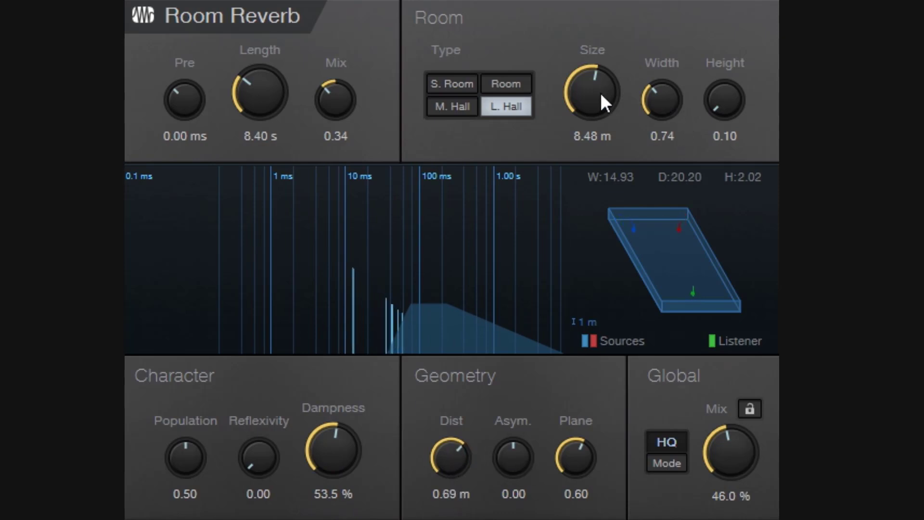
{"action": "left_click_drag", "start_coordinate": [714, 101], "coordinate": [724, 66]}
{"action": "left_click_drag", "start_coordinate": [459, 460], "coordinate": [459, 498]}
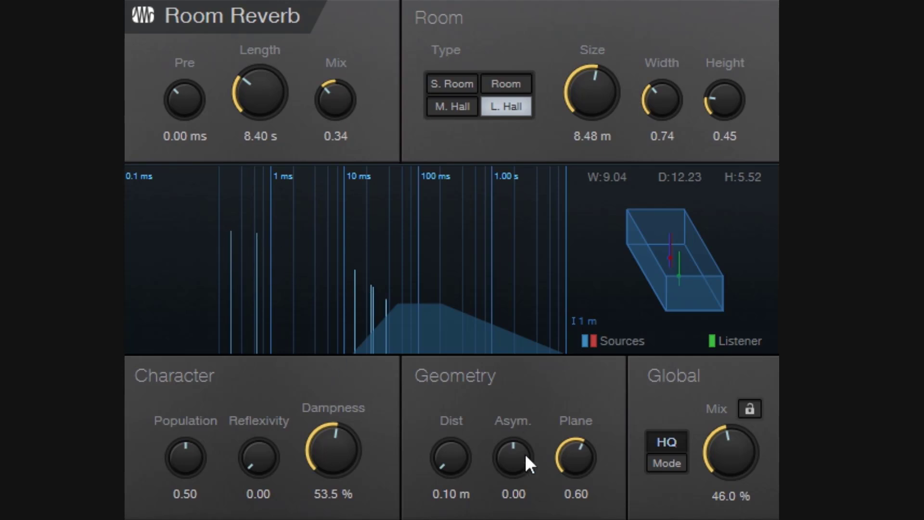
Try Plane at 1.00 and Asym. at 0.98 in the geometry settings.
{"action": "left_click_drag", "start_coordinate": [553, 462], "coordinate": [605, 378]}
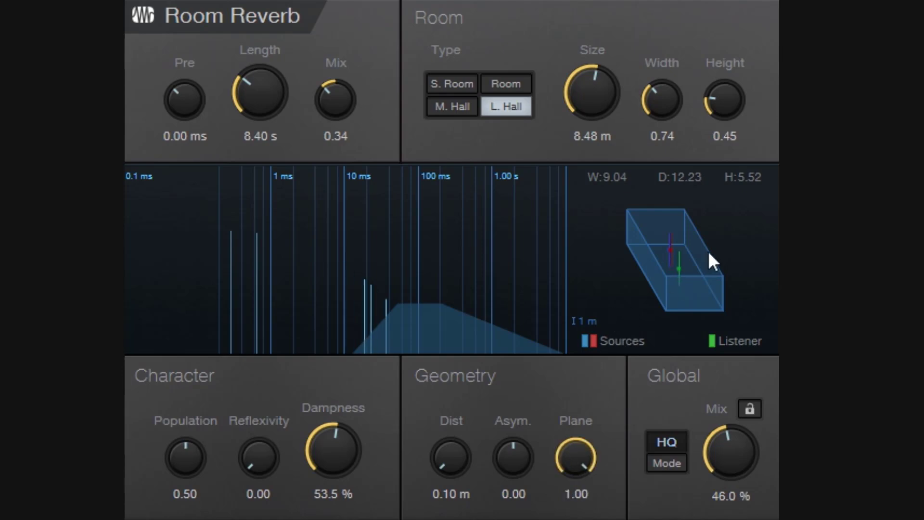
{"action": "left_click_drag", "start_coordinate": [515, 458], "coordinate": [522, 362]}
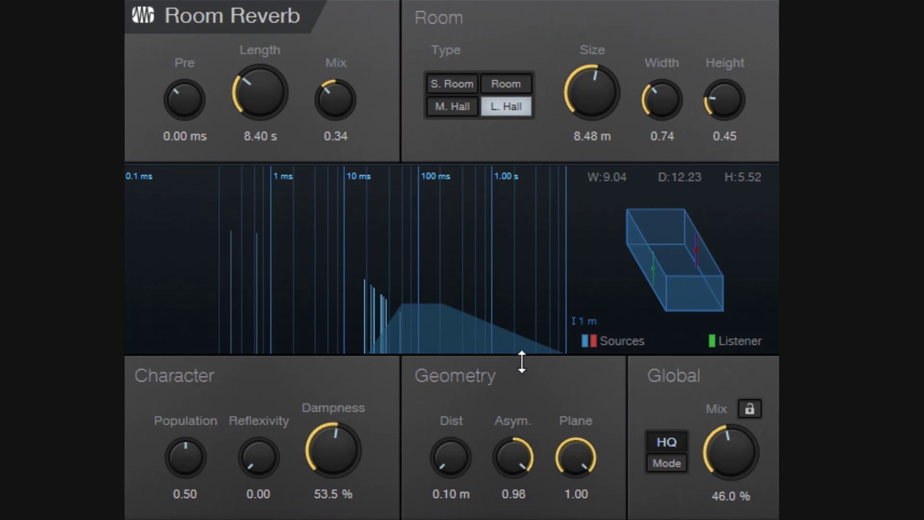
{"action": "left_click_drag", "start_coordinate": [522, 362], "coordinate": [569, 398]}
Lower Plane to 0.00, sweep Asym. down and reset it to 0.00, and raise Dist to 1.00 m.
{"action": "left_click_drag", "start_coordinate": [580, 464], "coordinate": [564, 519]}
{"action": "left_click_drag", "start_coordinate": [514, 460], "coordinate": [513, 519]}
{"action": "left_click", "coordinate": [517, 463], "text": "ctrl"}
{"action": "left_click_drag", "start_coordinate": [451, 457], "coordinate": [445, 224]}
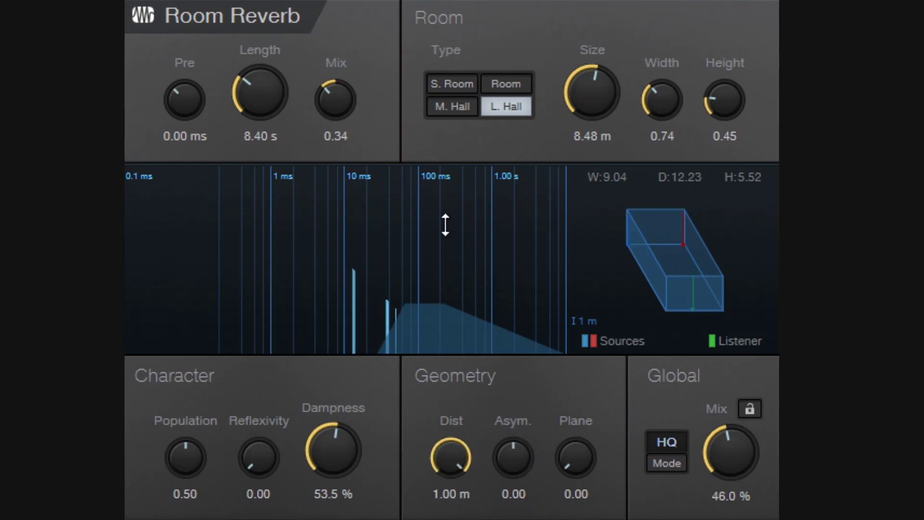
Set the room Size to 3.73 m and Length to 3.60 s, reset the reverb Mix to 0.50, and lower the global mix to 41.5 %.
{"action": "left_click_drag", "start_coordinate": [580, 114], "coordinate": [592, 154]}
{"action": "left_click_drag", "start_coordinate": [264, 103], "coordinate": [263, 125]}
{"action": "left_click", "coordinate": [338, 115], "text": "ctrl"}
{"action": "left_click_drag", "start_coordinate": [749, 465], "coordinate": [747, 470]}
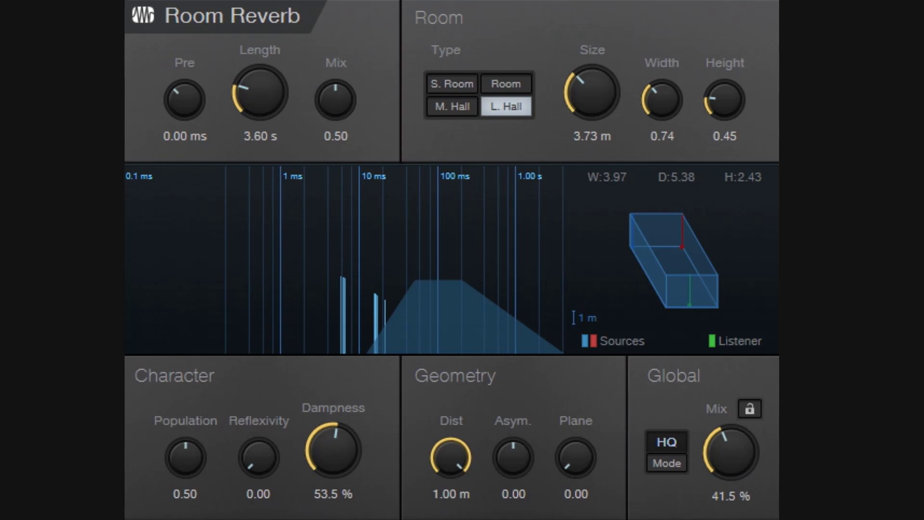